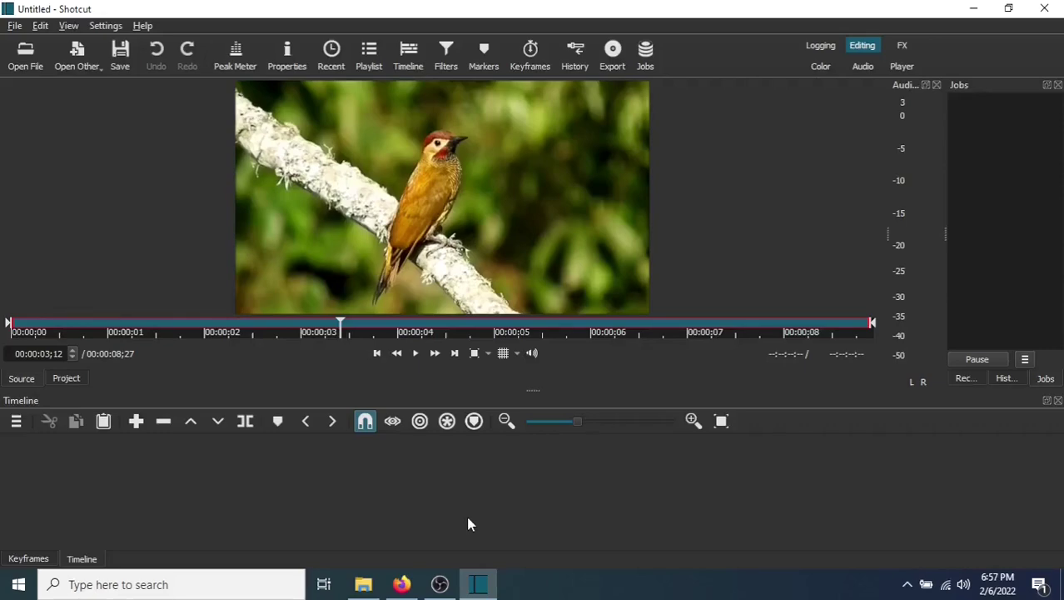
- Drag the bird clip from the Source player onto the V1 timeline track
{"action": "left_click_drag", "start_coordinate": [391, 194], "coordinate": [13, 498]}
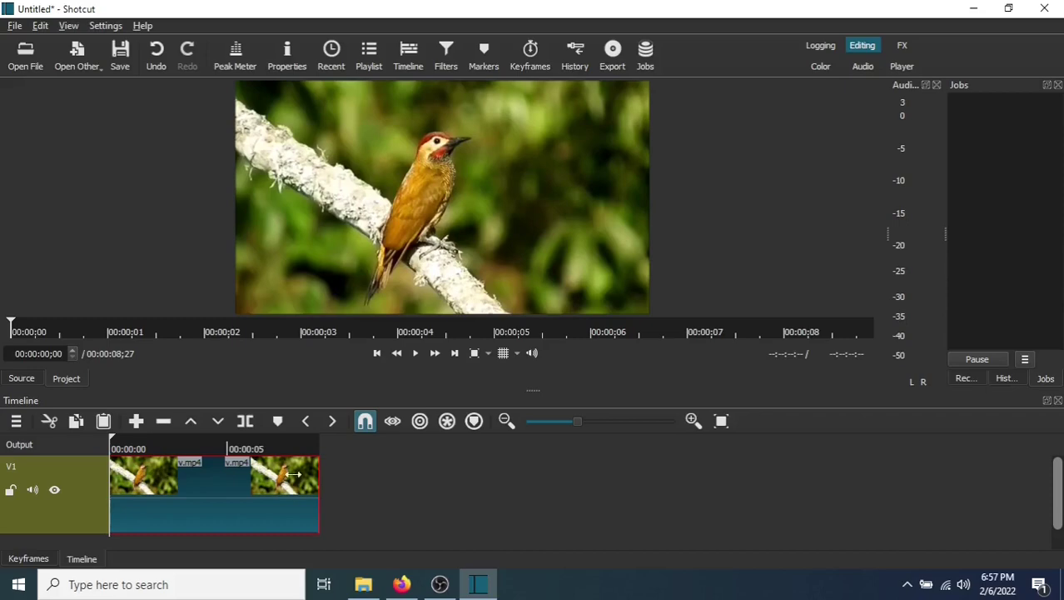
- Split the bird clip at 00:00:02;19 and 00:00:04;24, then select the middle piece
{"action": "left_click", "coordinate": [173, 451]}
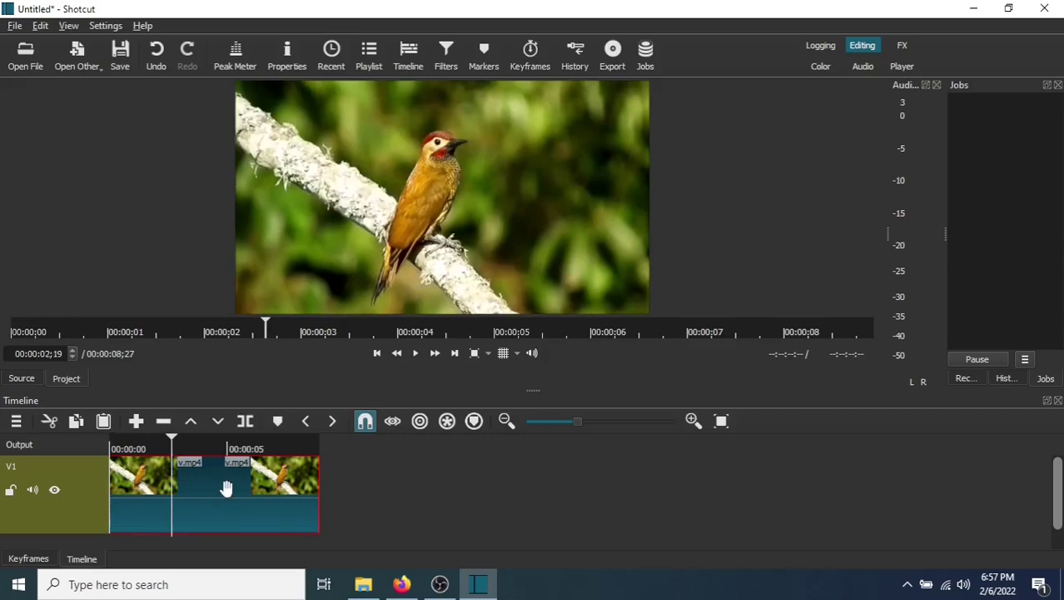
{"action": "left_click", "coordinate": [244, 423]}
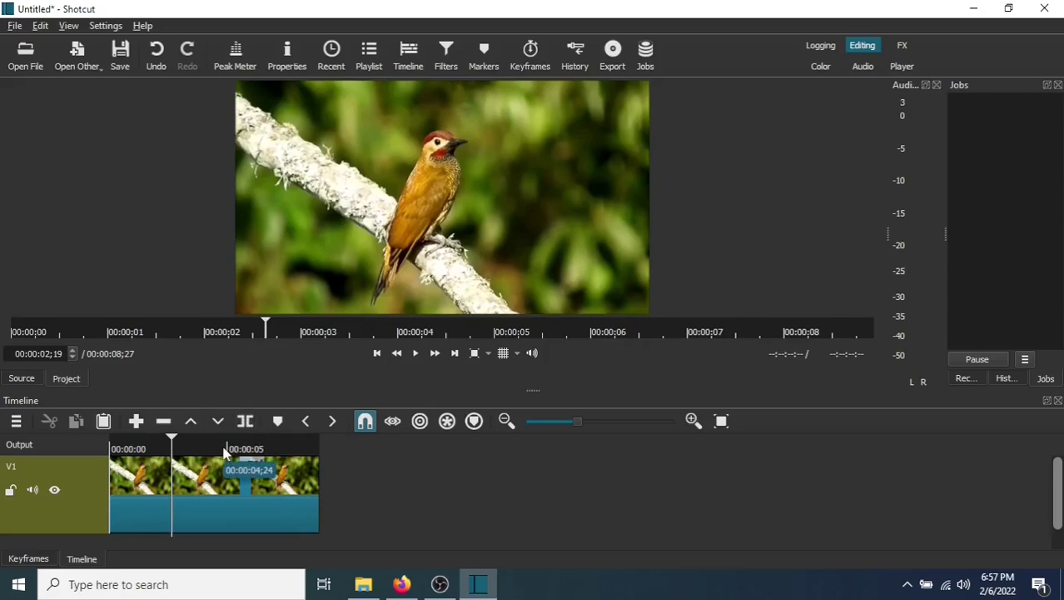
{"action": "left_click", "coordinate": [223, 449]}
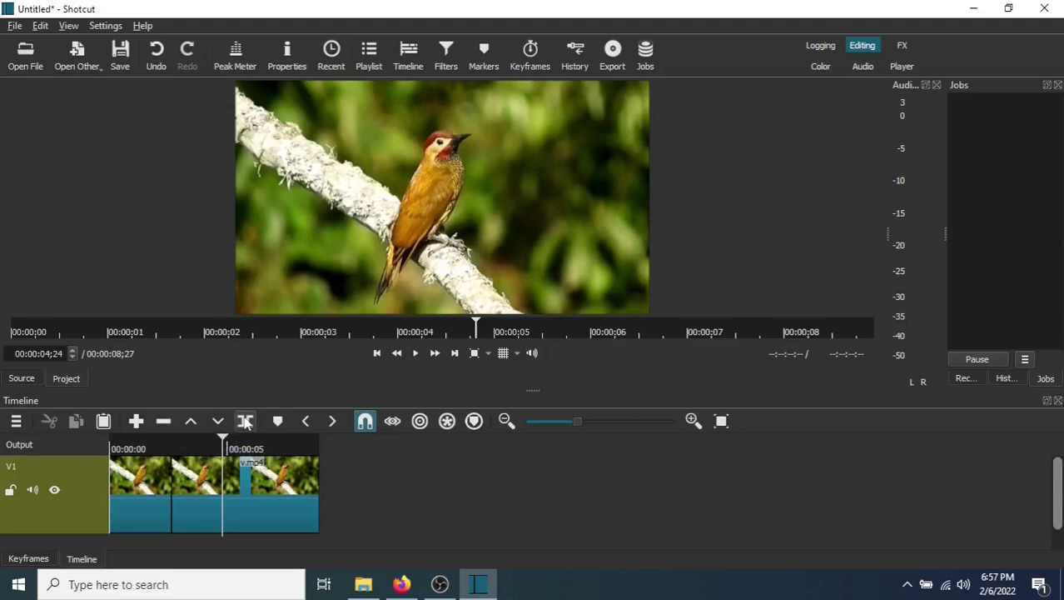
{"action": "left_click", "coordinate": [246, 422]}
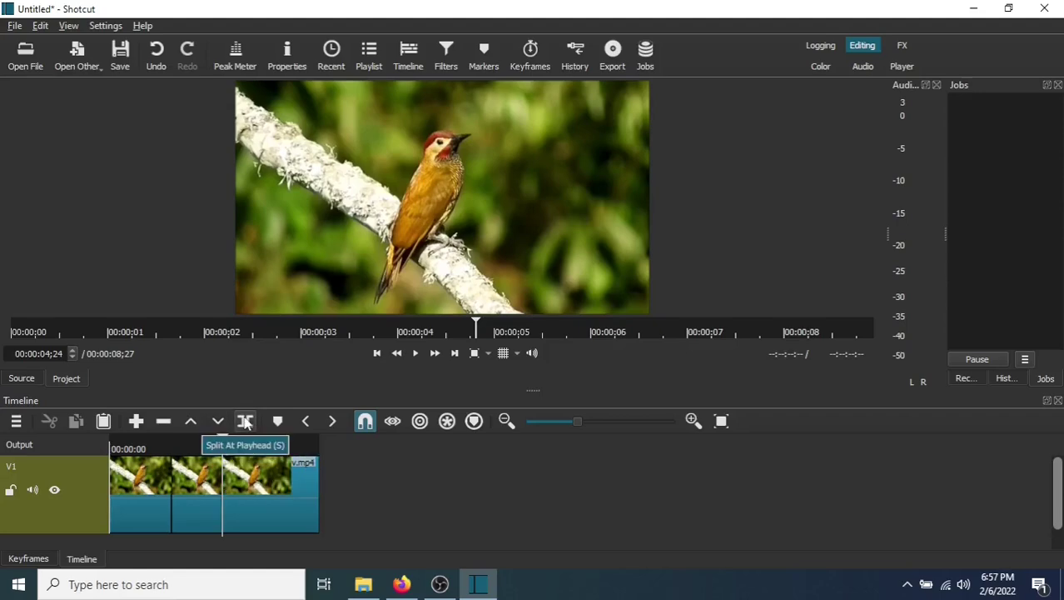
{"action": "left_click", "coordinate": [200, 489]}
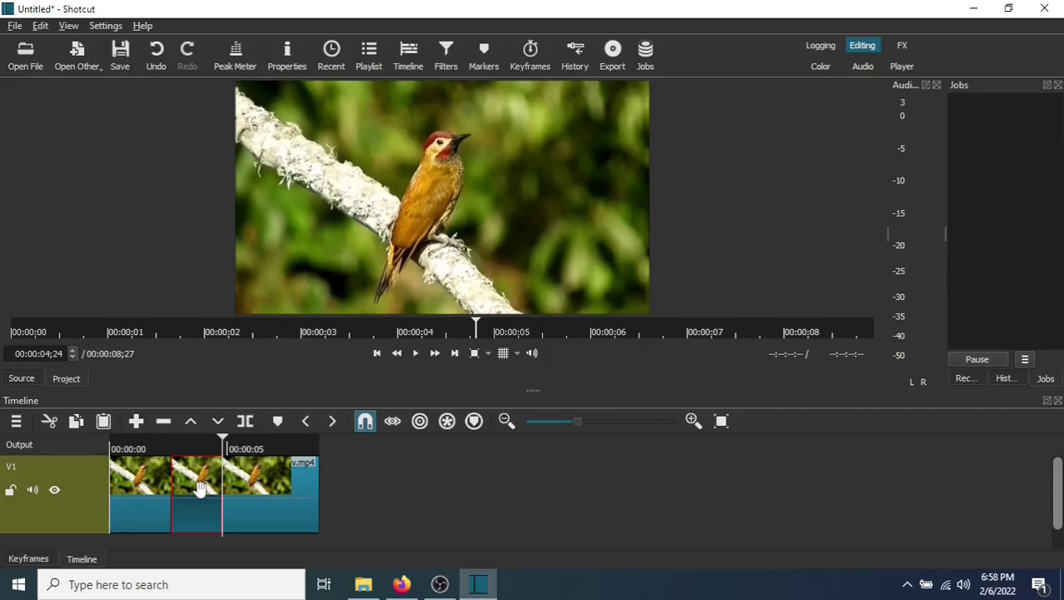
- Search the middle clip's add-filter list for 'text'
{"action": "left_click", "coordinate": [445, 57]}
{"action": "left_click", "coordinate": [16, 234]}
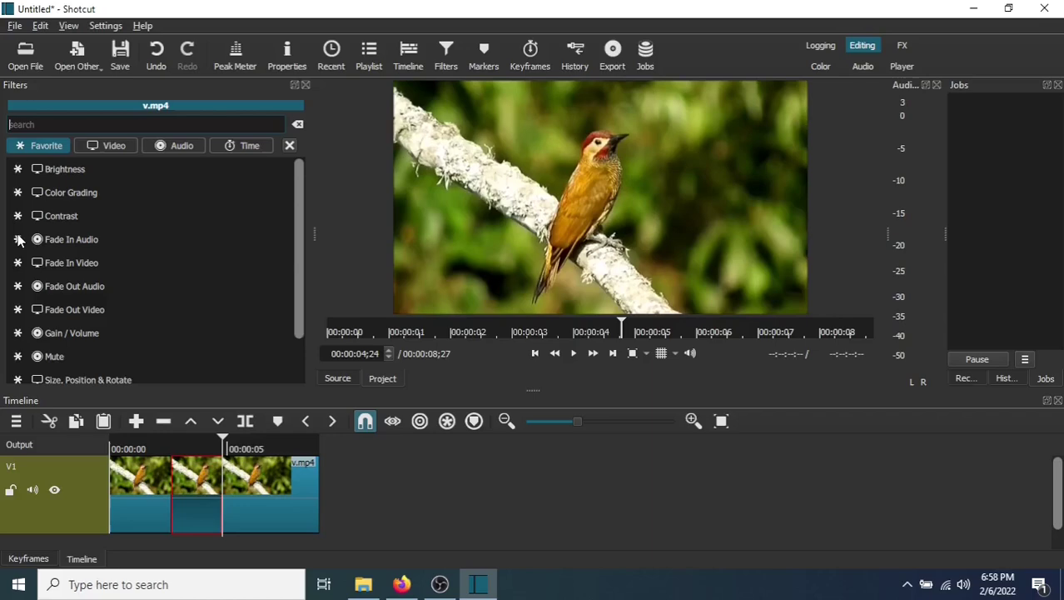
{"action": "left_click", "coordinate": [65, 125]}
{"action": "type", "text": "t"}
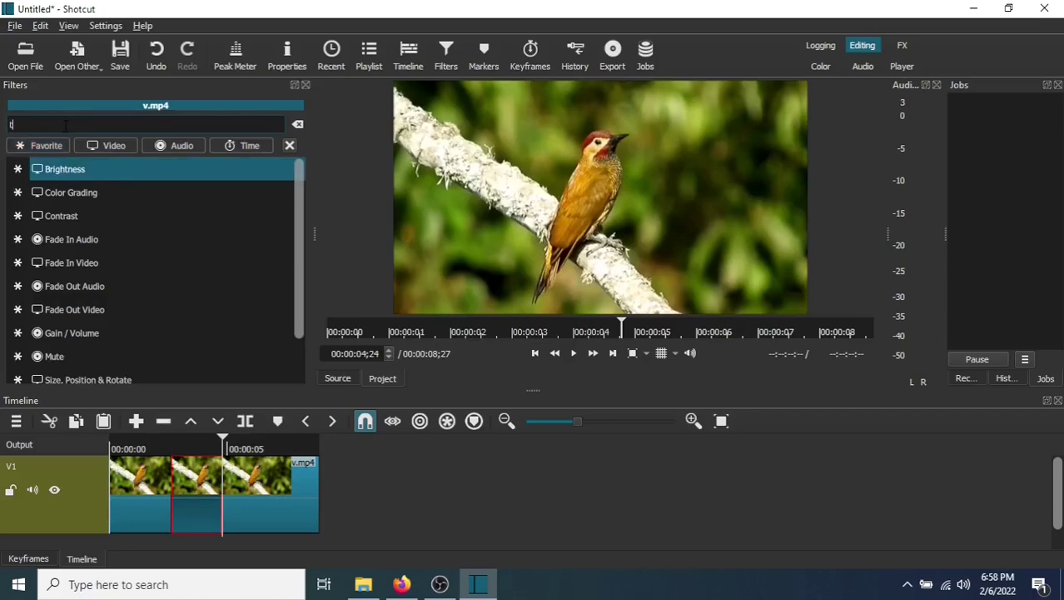
{"action": "type", "text": "ext"}
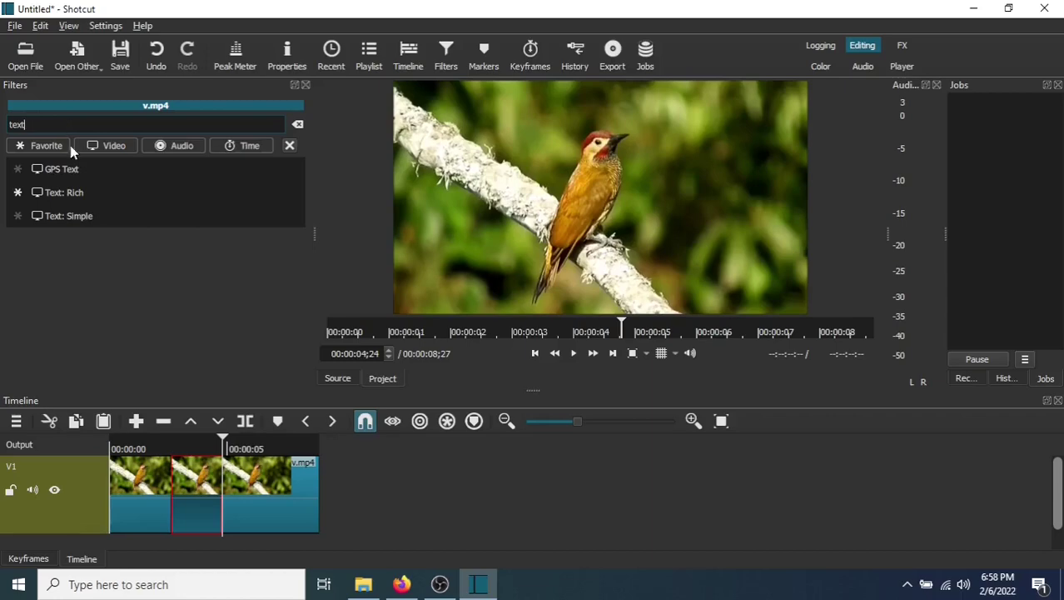
- Add a Text: Simple filter reading 'Welcome to nature' and preview it within the middle piece
{"action": "left_click", "coordinate": [70, 215]}
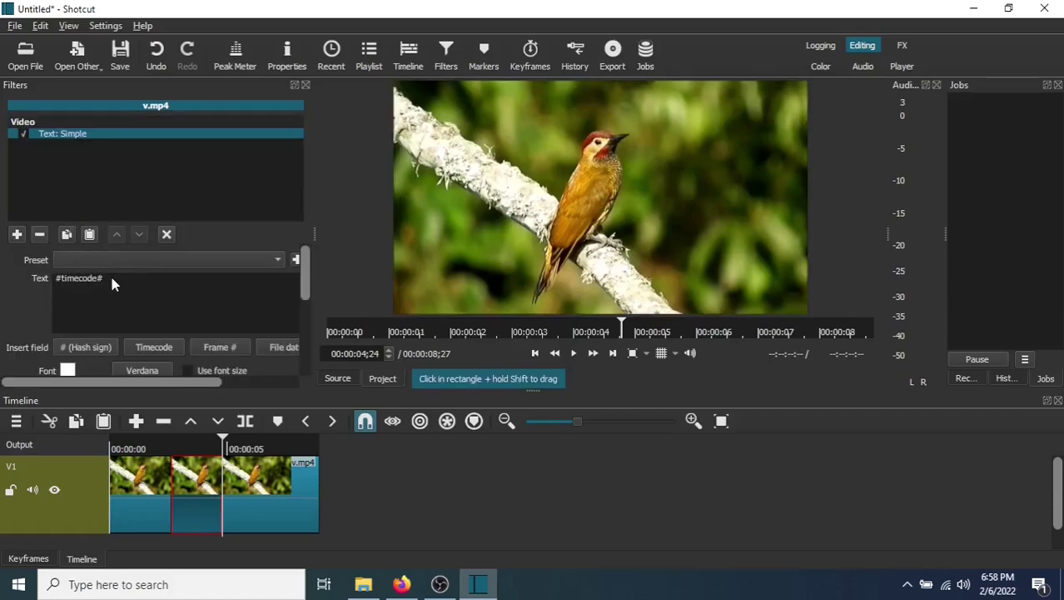
{"action": "left_click_drag", "start_coordinate": [111, 280], "coordinate": [23, 280]}
{"action": "key", "text": "BackSpace"}
{"action": "type", "text": "Wel"}
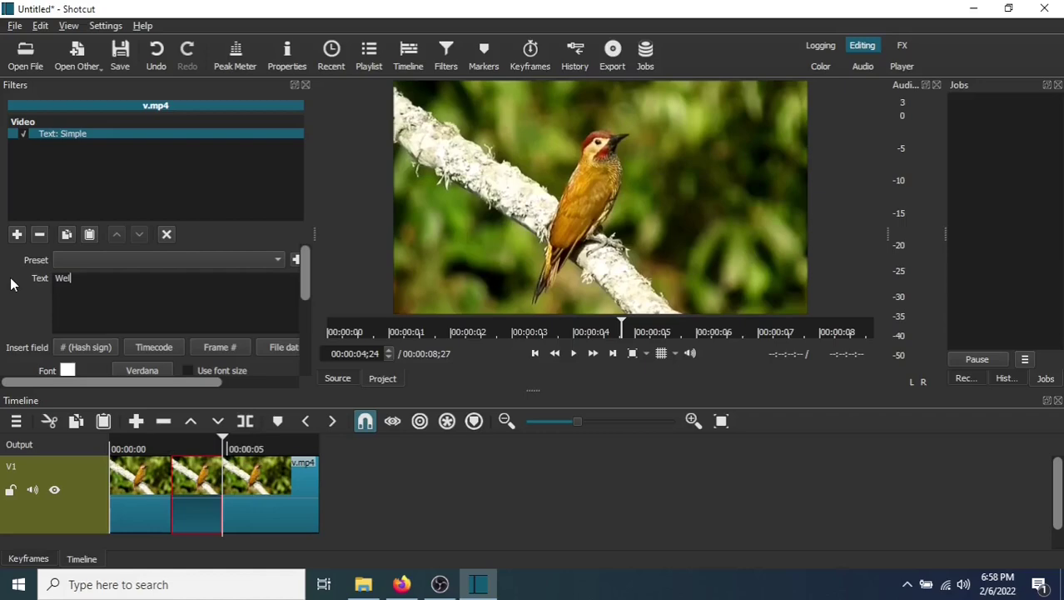
{"action": "type", "text": "come to nature"}
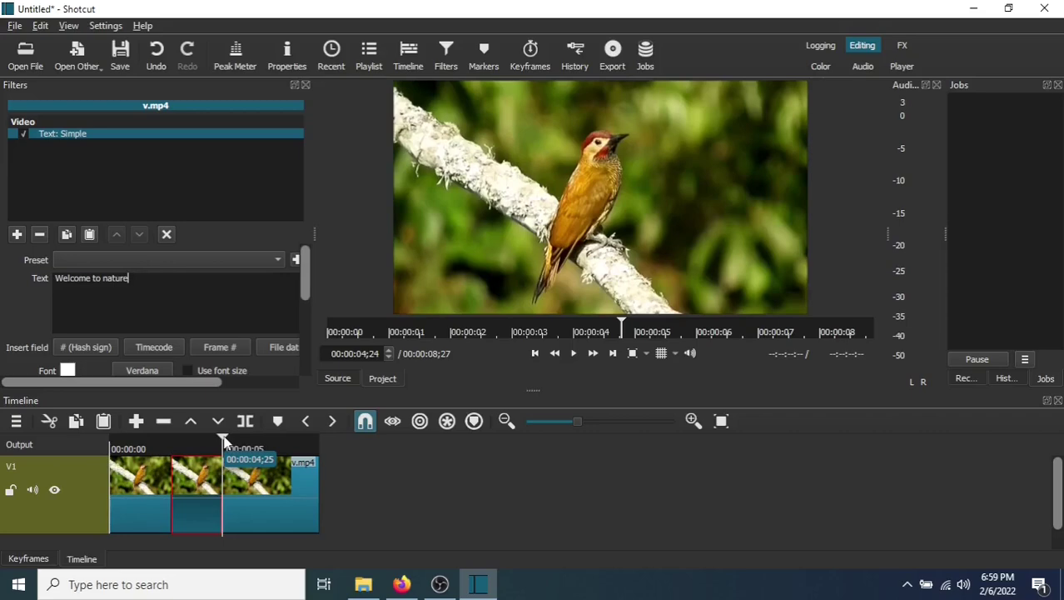
{"action": "left_click_drag", "start_coordinate": [224, 441], "coordinate": [207, 443]}
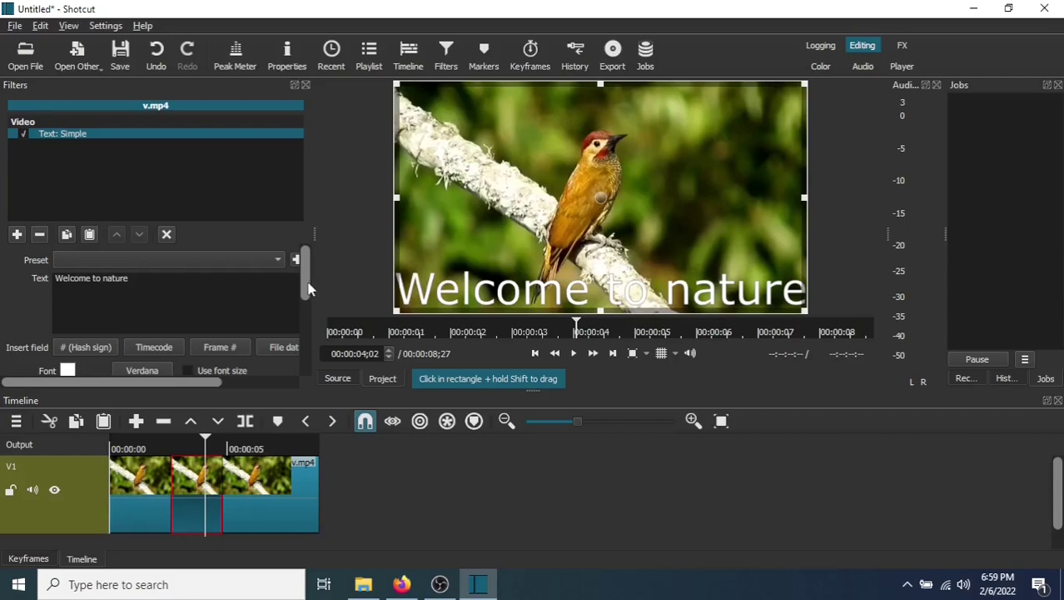
{"action": "left_click_drag", "start_coordinate": [308, 289], "coordinate": [305, 318]}
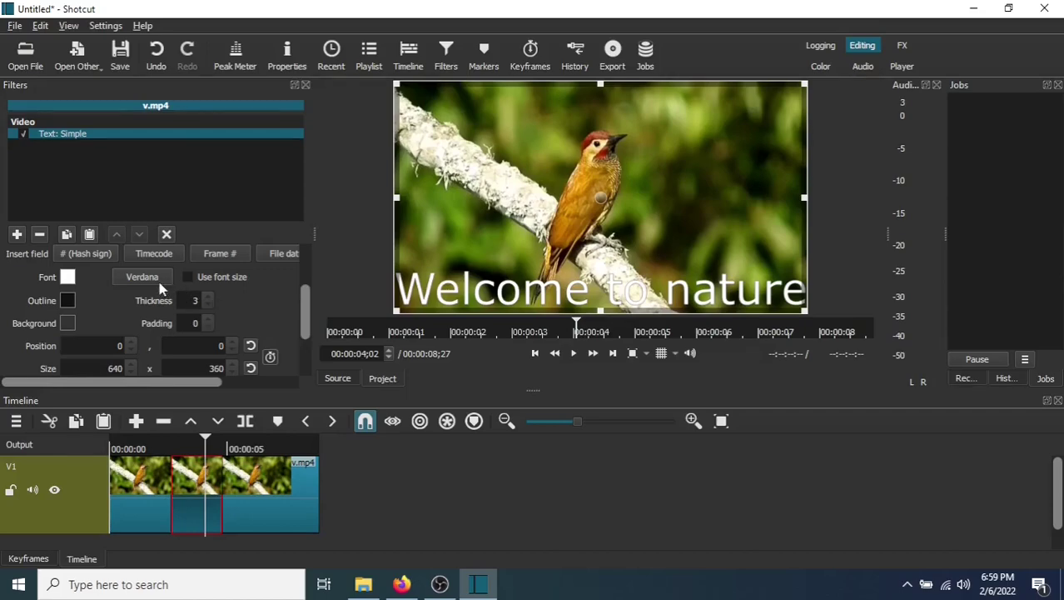
- Preview several caption fonts, from Tempus Sans ITC to Tw Cen MT, before settling on Verdana
{"action": "left_click", "coordinate": [131, 279]}
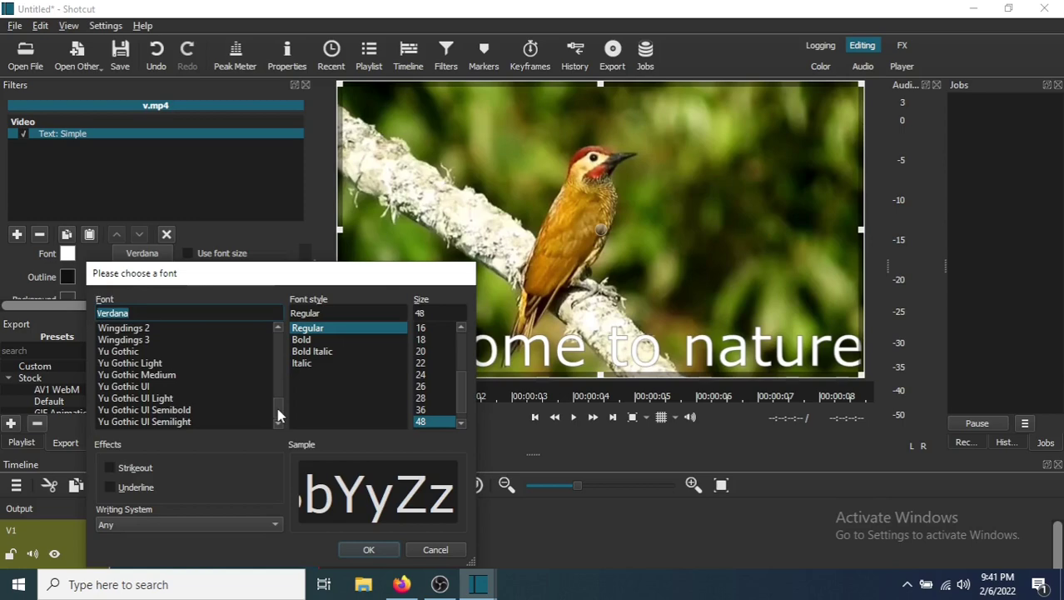
{"action": "mouse_move", "coordinate": [278, 419]}
{"action": "left_mouse_down"}
{"action": "mouse_move", "coordinate": [280, 338]}
{"action": "mouse_move", "coordinate": [280, 408]}
{"action": "left_mouse_up"}
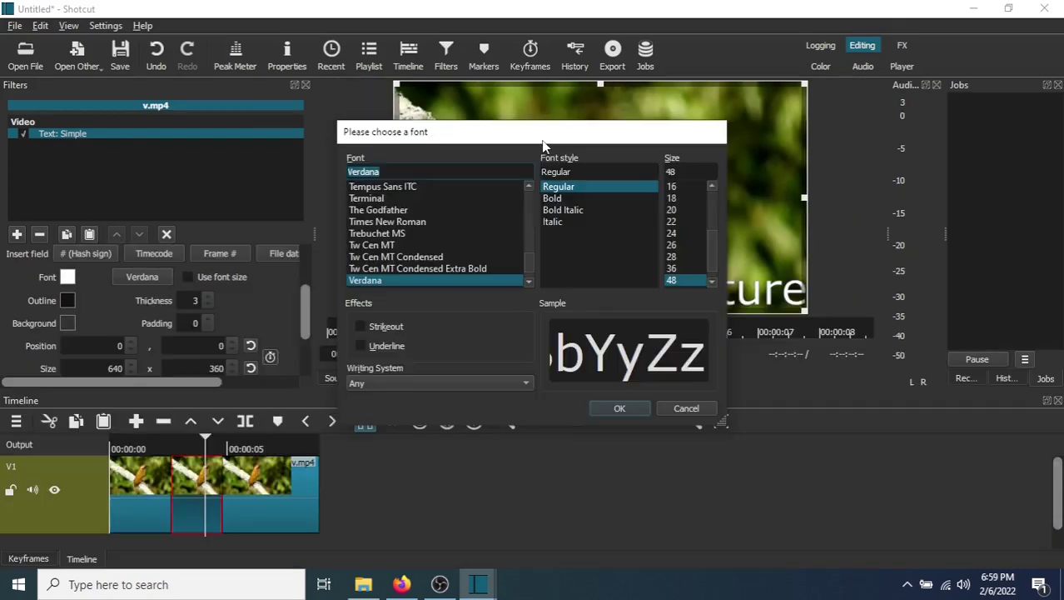
{"action": "left_click_drag", "start_coordinate": [546, 142], "coordinate": [196, 155]}
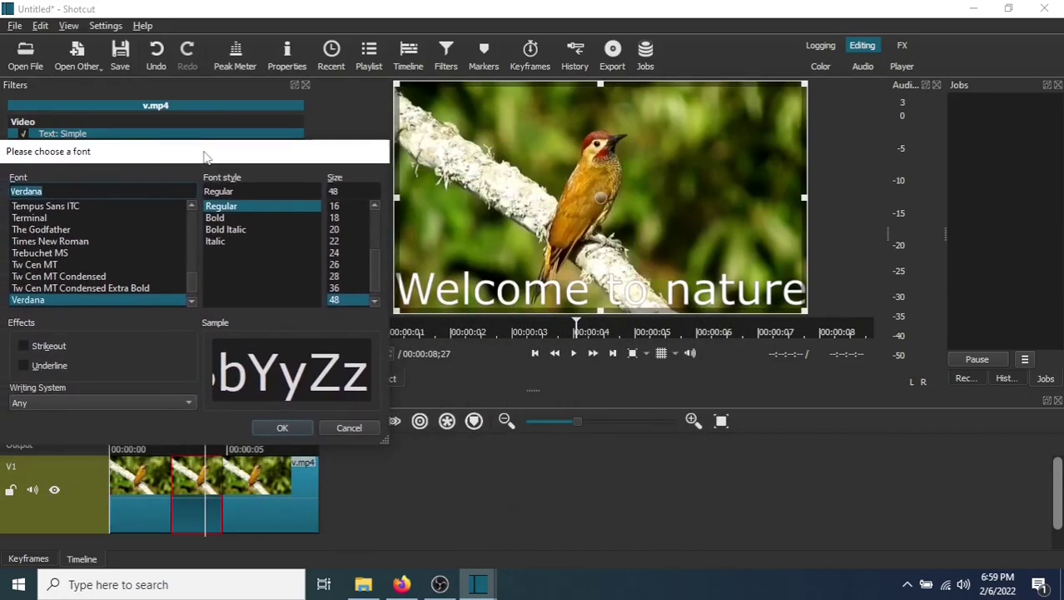
{"action": "left_click", "coordinate": [58, 208]}
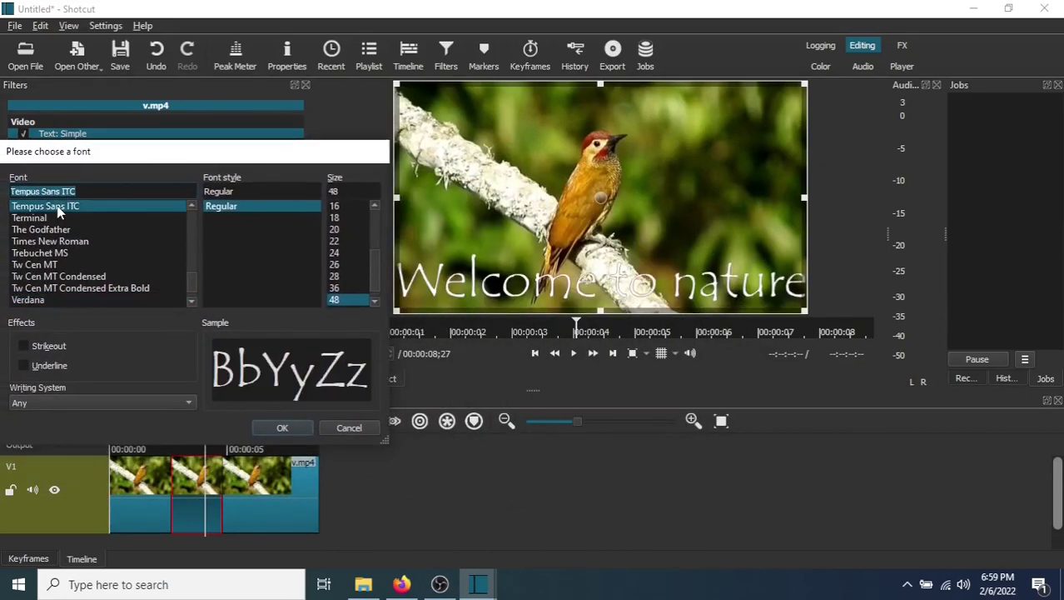
{"action": "left_click", "coordinate": [53, 219]}
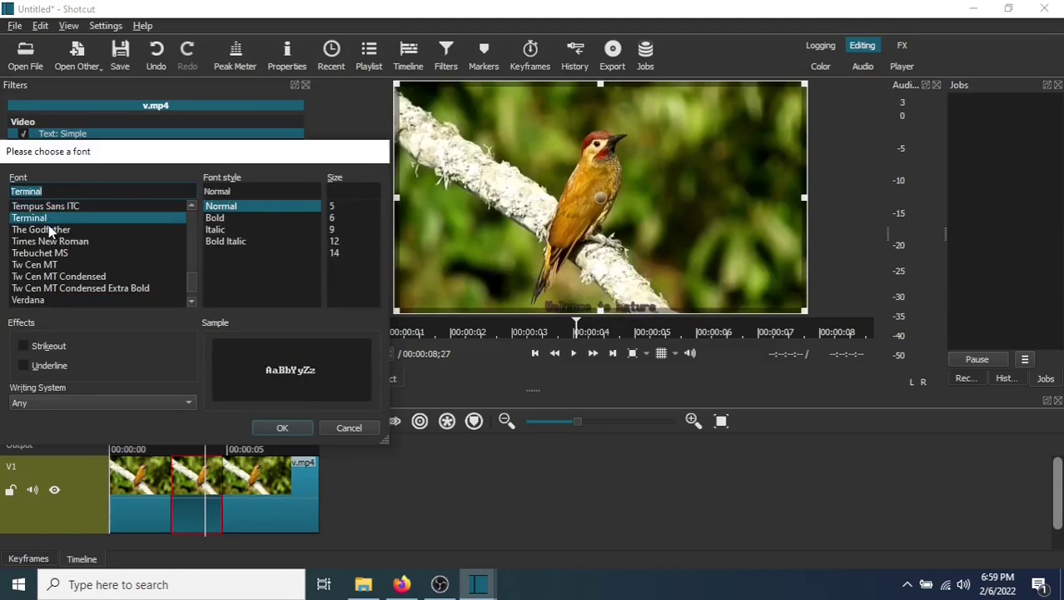
{"action": "left_click", "coordinate": [50, 230]}
{"action": "left_click", "coordinate": [50, 241]}
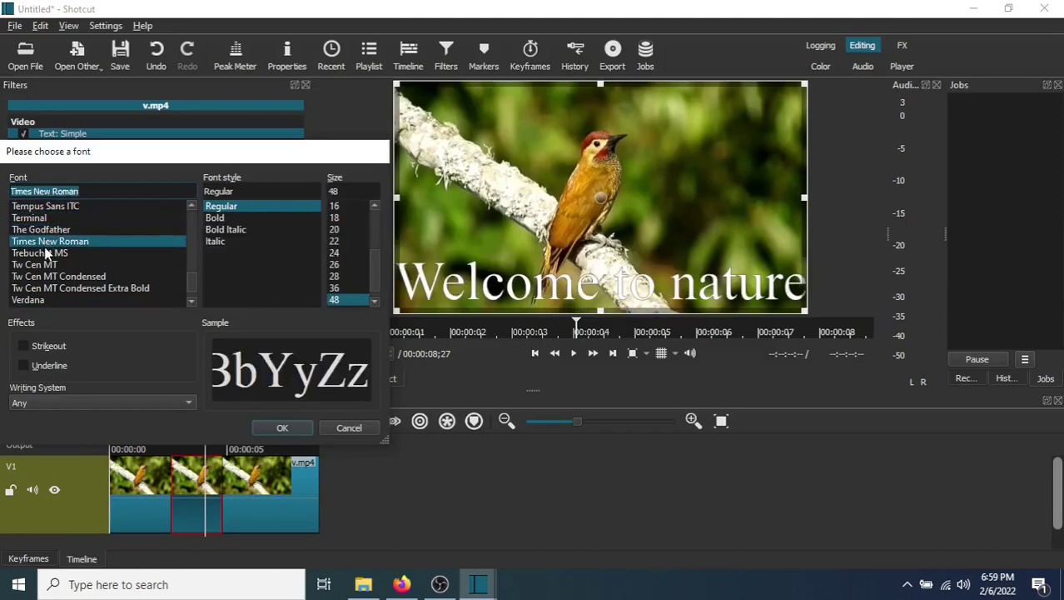
{"action": "left_click", "coordinate": [46, 253]}
{"action": "left_click", "coordinate": [41, 266]}
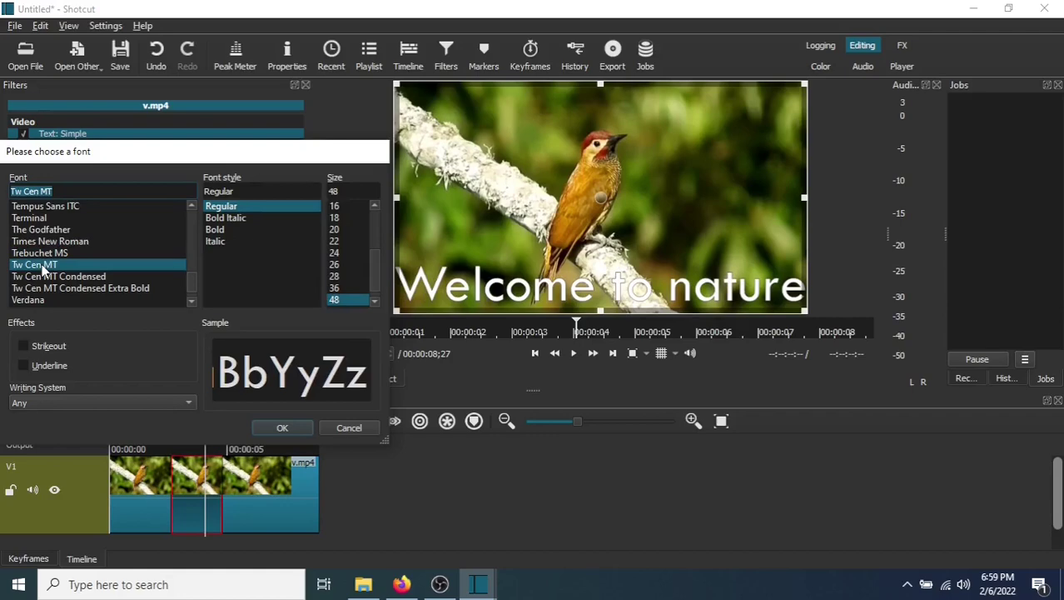
{"action": "left_click", "coordinate": [40, 276]}
{"action": "left_click", "coordinate": [38, 288]}
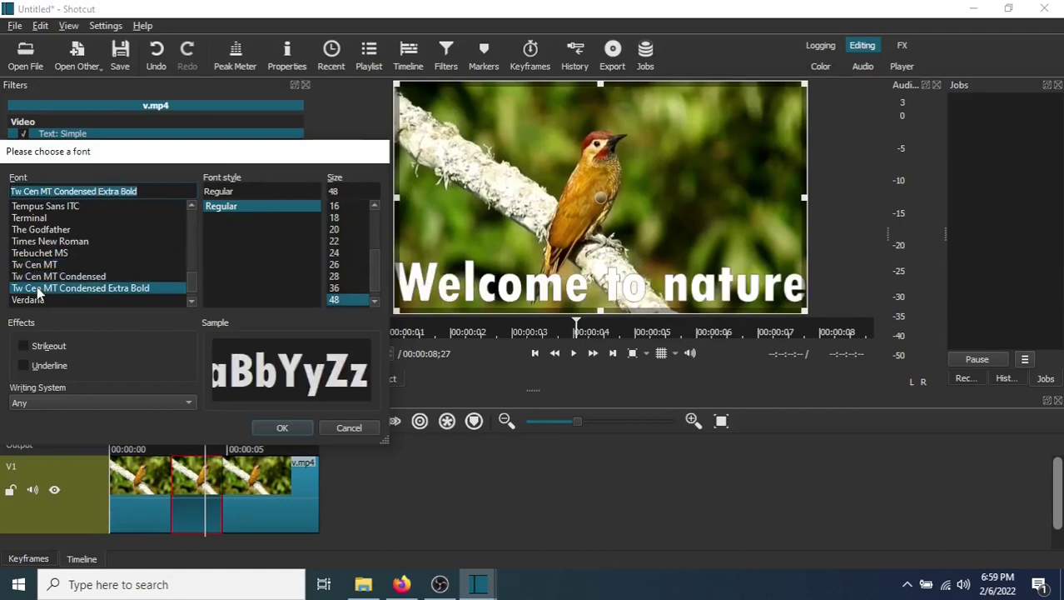
{"action": "left_click", "coordinate": [36, 294]}
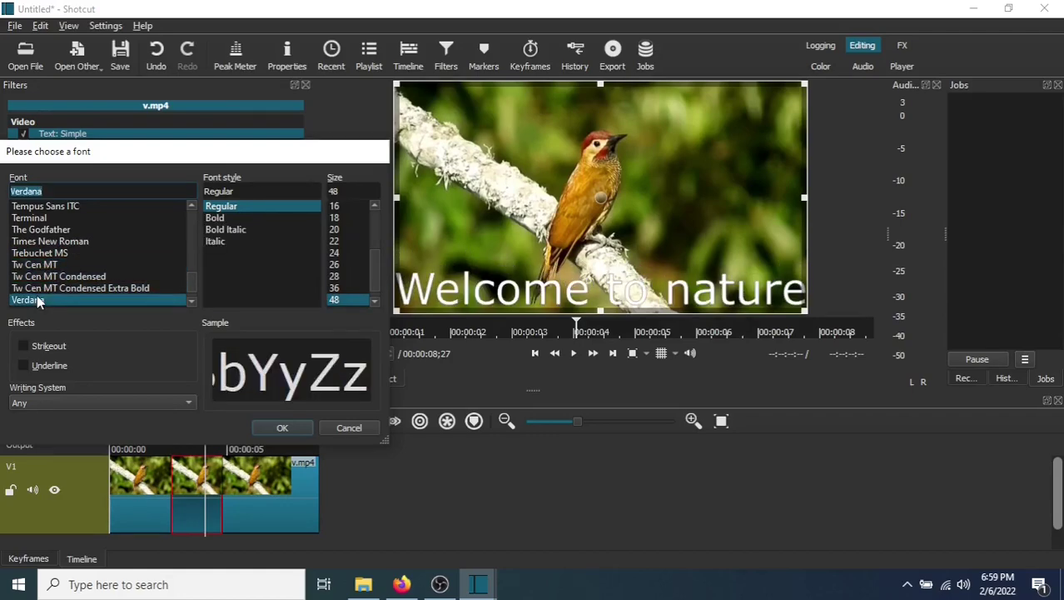
- Set the Verdana font style to Italic at size 20 and confirm it
{"action": "left_click", "coordinate": [219, 218]}
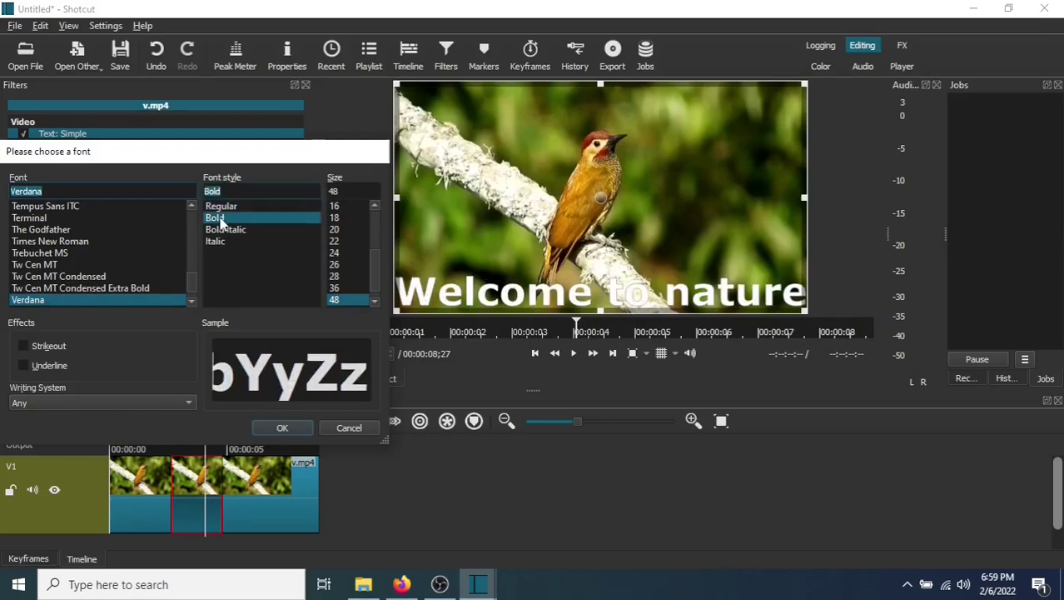
{"action": "left_click", "coordinate": [222, 230]}
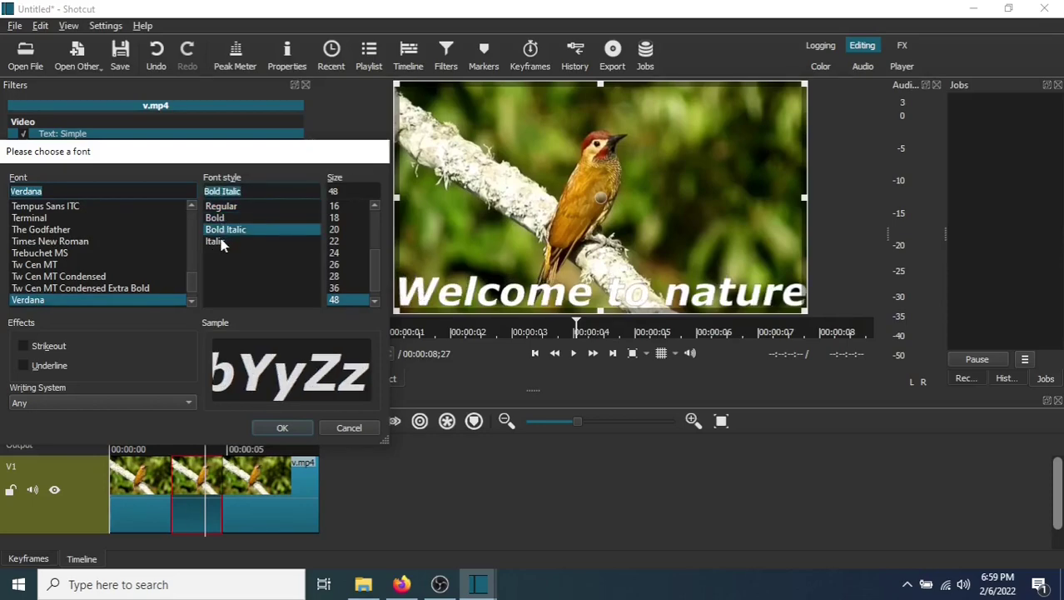
{"action": "left_click", "coordinate": [216, 242]}
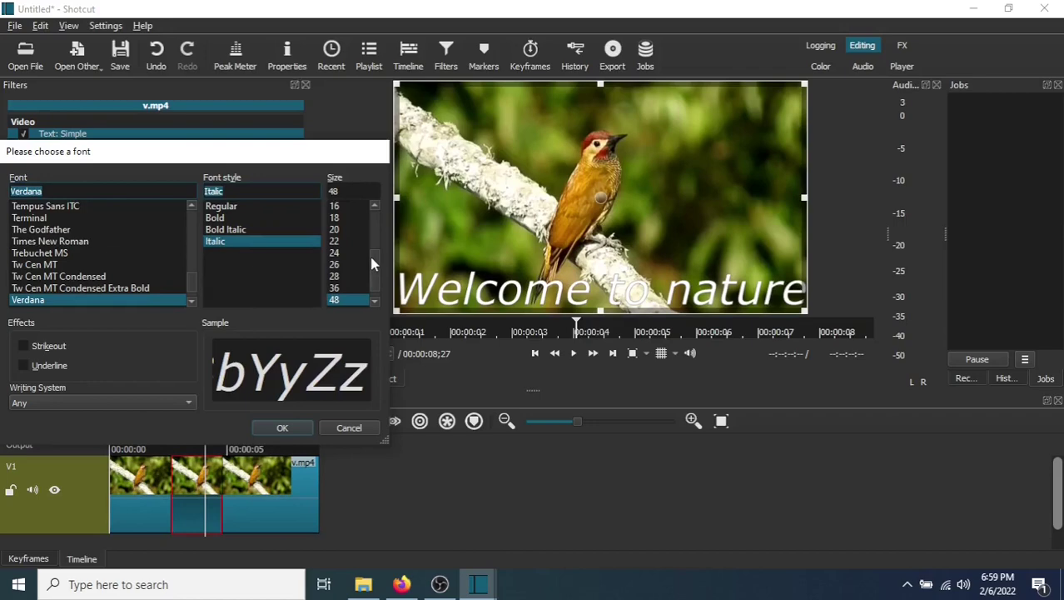
{"action": "left_click_drag", "start_coordinate": [372, 260], "coordinate": [374, 218]}
{"action": "left_click", "coordinate": [332, 206]}
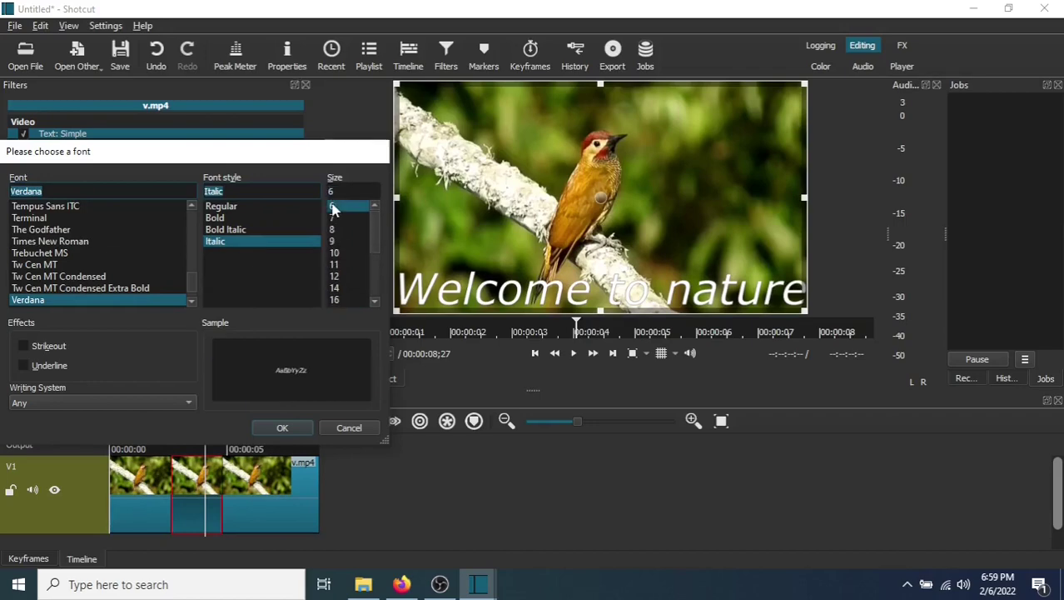
{"action": "left_click", "coordinate": [333, 218]}
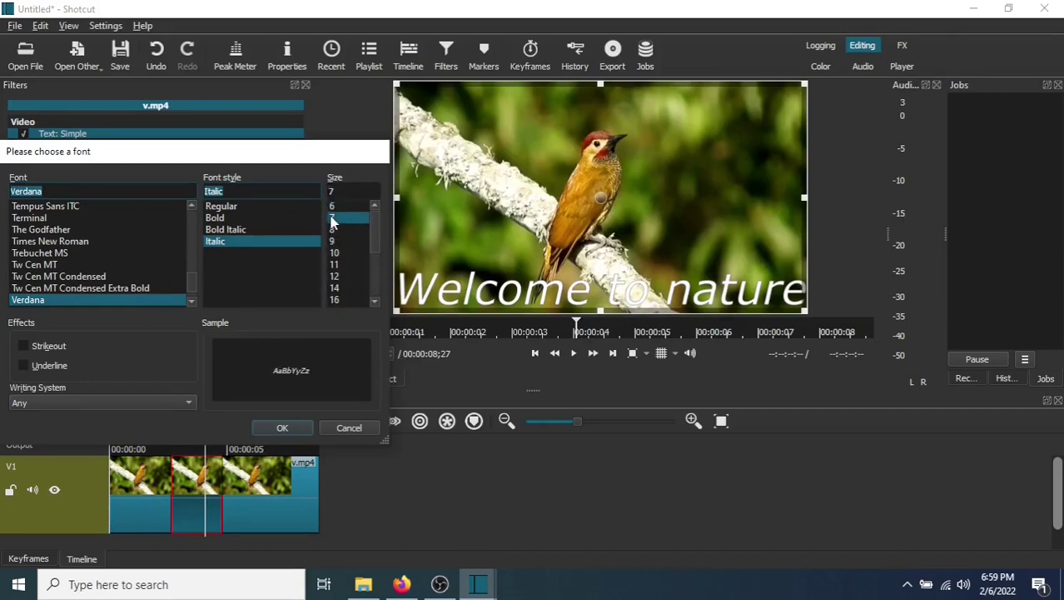
{"action": "left_click", "coordinate": [332, 229]}
{"action": "left_click", "coordinate": [332, 242]}
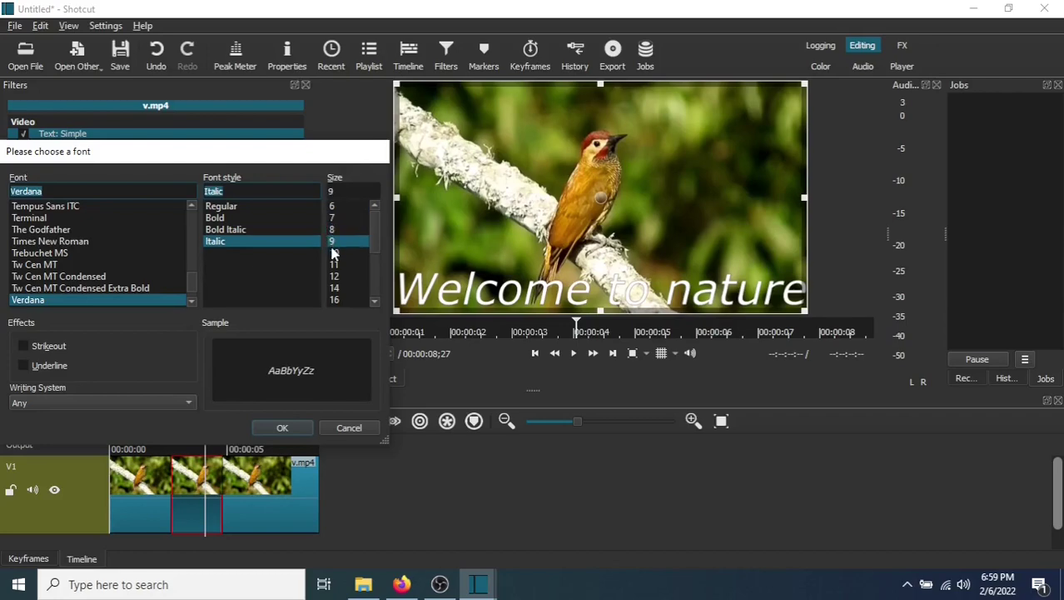
{"action": "left_click", "coordinate": [341, 253]}
{"action": "mouse_move", "coordinate": [367, 236]}
{"action": "left_mouse_down"}
{"action": "mouse_move", "coordinate": [371, 294]}
{"action": "mouse_move", "coordinate": [360, 253]}
{"action": "left_mouse_up"}
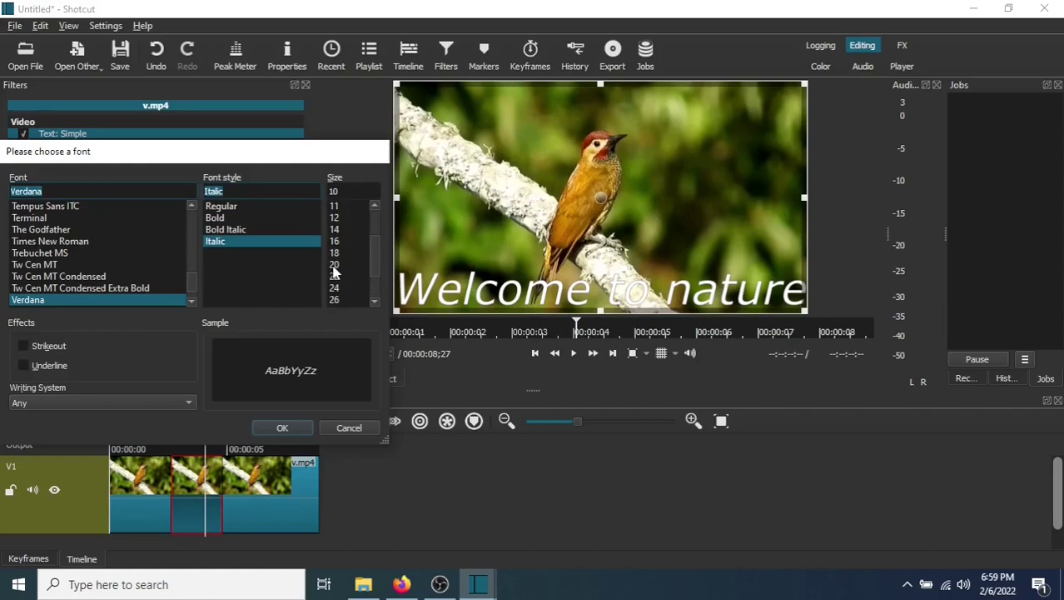
{"action": "left_click", "coordinate": [335, 267]}
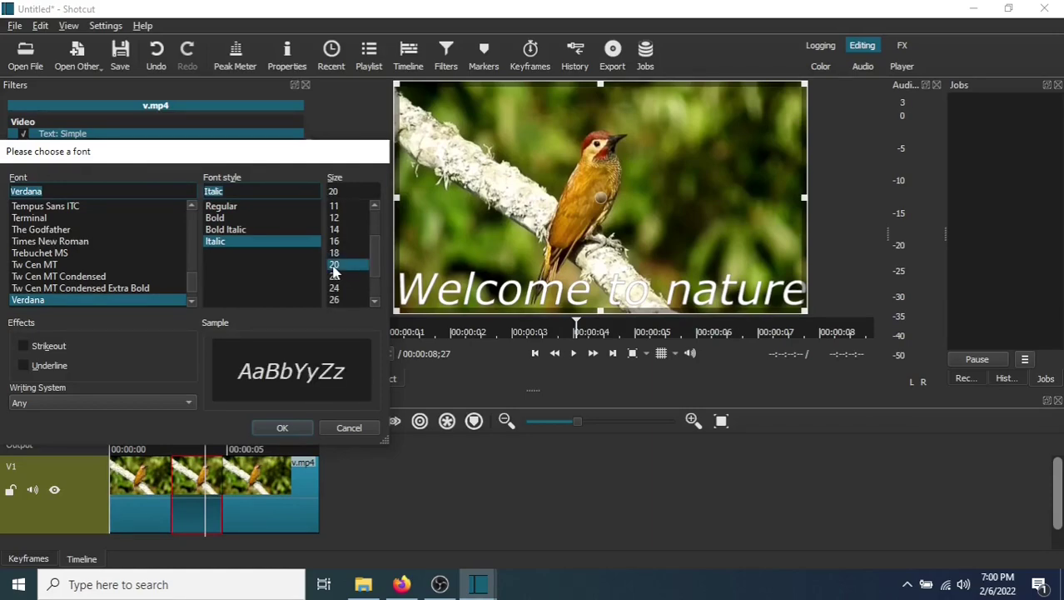
{"action": "left_click", "coordinate": [280, 427]}
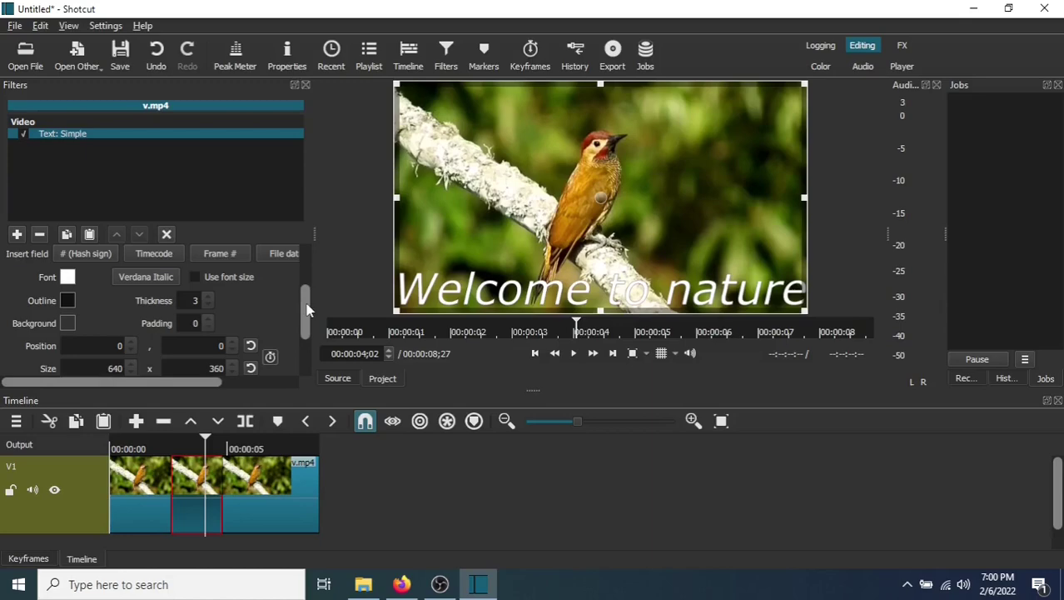
- Resize the text box's bottom, top and left edges to position -26, 194, size 666 x 71
{"action": "mouse_move", "coordinate": [306, 309]}
{"action": "left_mouse_down"}
{"action": "mouse_move", "coordinate": [305, 337]}
{"action": "mouse_move", "coordinate": [301, 315]}
{"action": "left_mouse_up"}
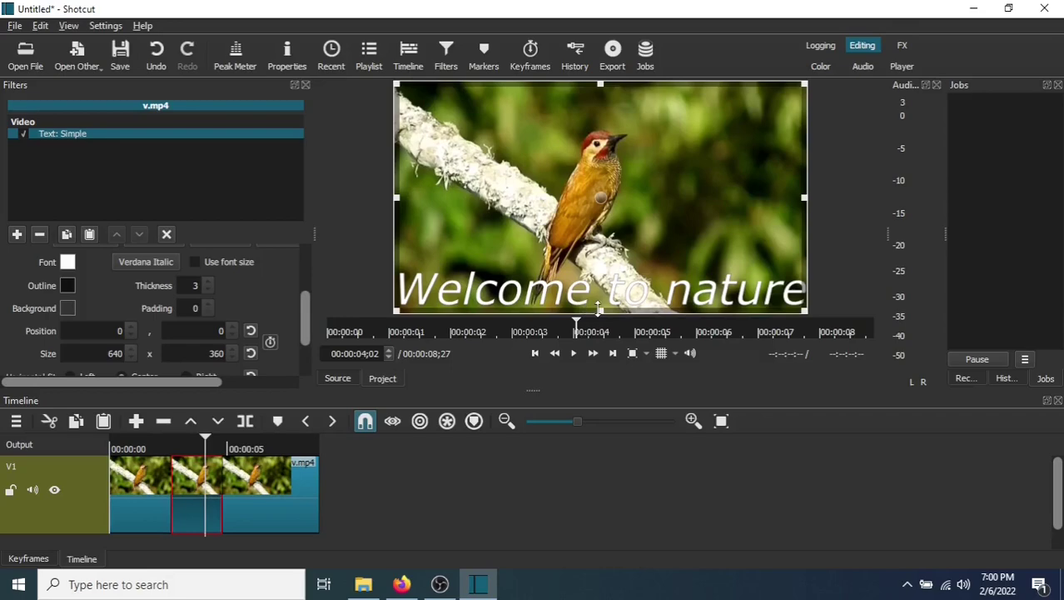
{"action": "left_click_drag", "start_coordinate": [600, 310], "coordinate": [599, 242]}
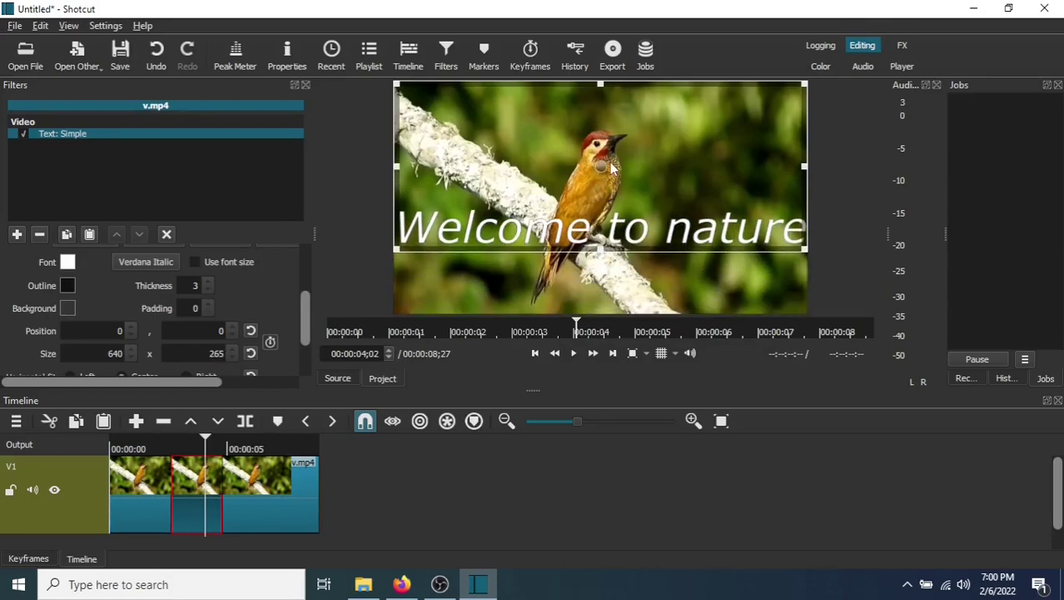
{"action": "left_click_drag", "start_coordinate": [602, 85], "coordinate": [597, 230]}
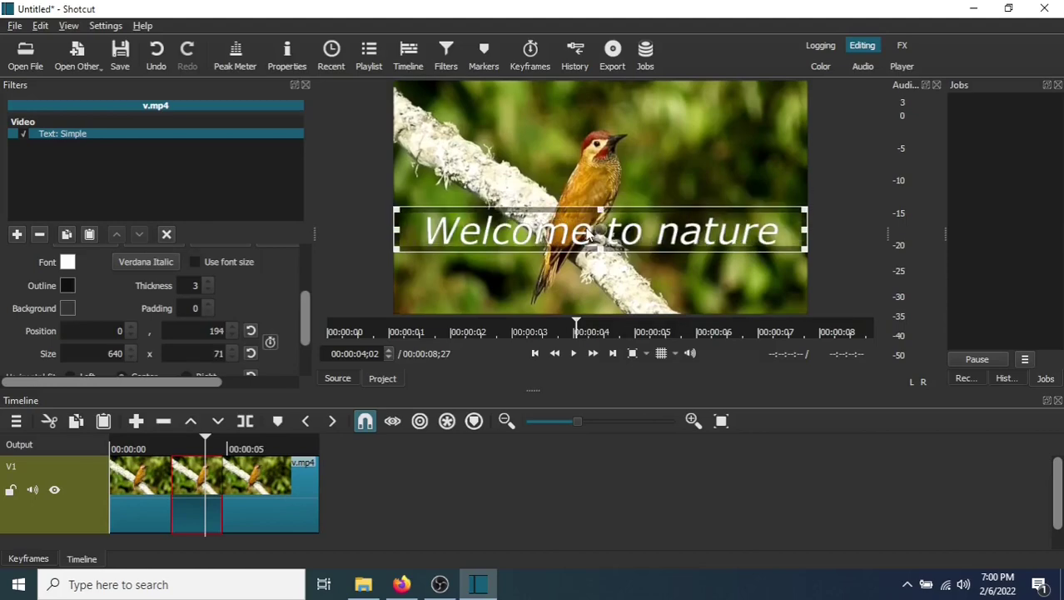
{"action": "left_click_drag", "start_coordinate": [397, 228], "coordinate": [527, 235]}
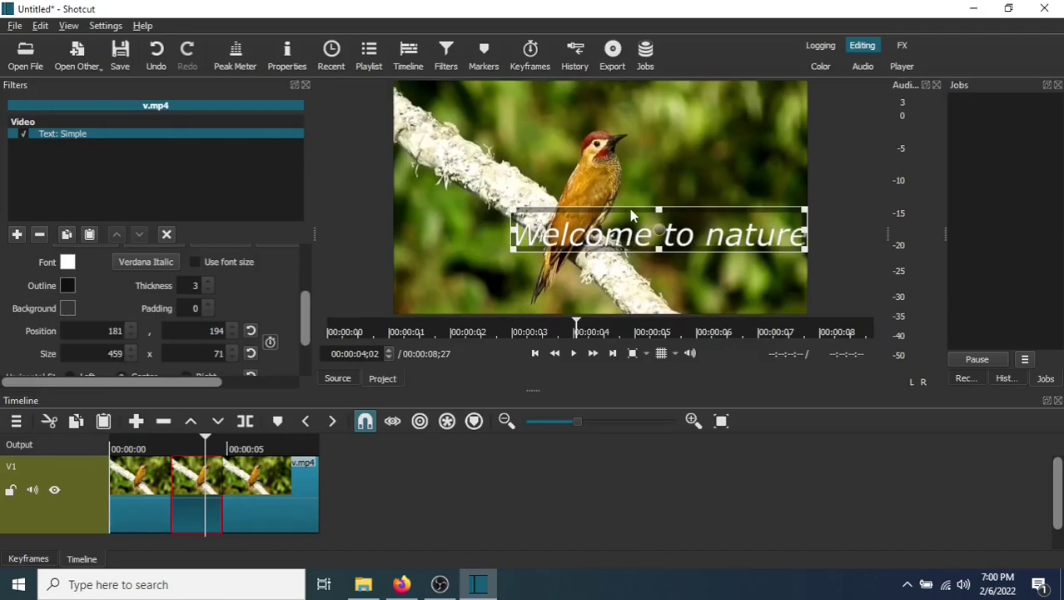
{"action": "left_click_drag", "start_coordinate": [631, 216], "coordinate": [584, 188]}
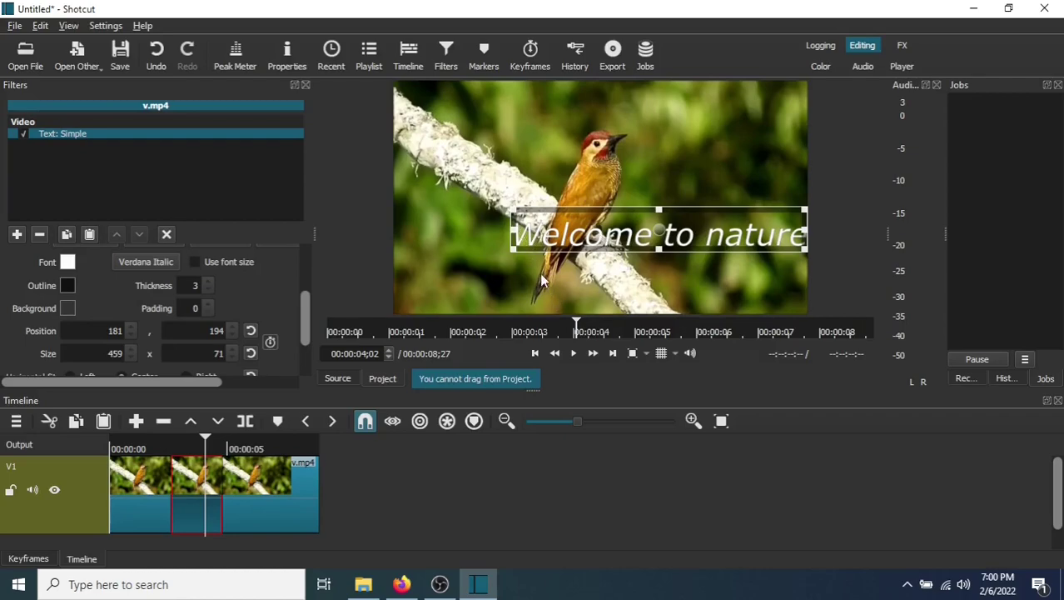
{"action": "left_click_drag", "start_coordinate": [511, 234], "coordinate": [372, 231]}
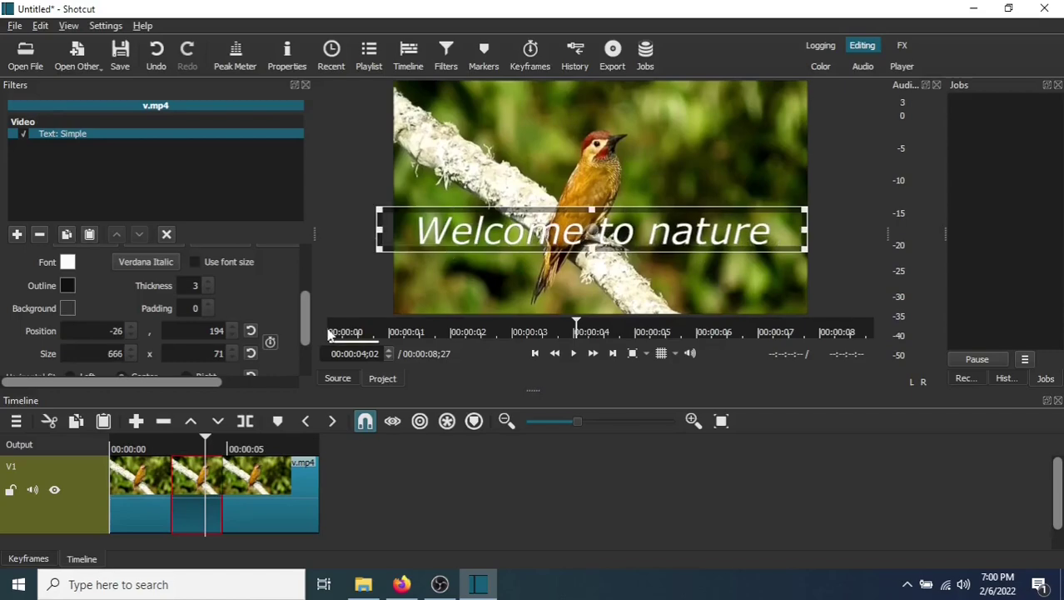
- Lower the caption box to a Y position of 220
{"action": "left_click", "coordinate": [232, 329]}
{"action": "left_click", "coordinate": [232, 329]}
{"action": "left_click", "coordinate": [232, 329]}
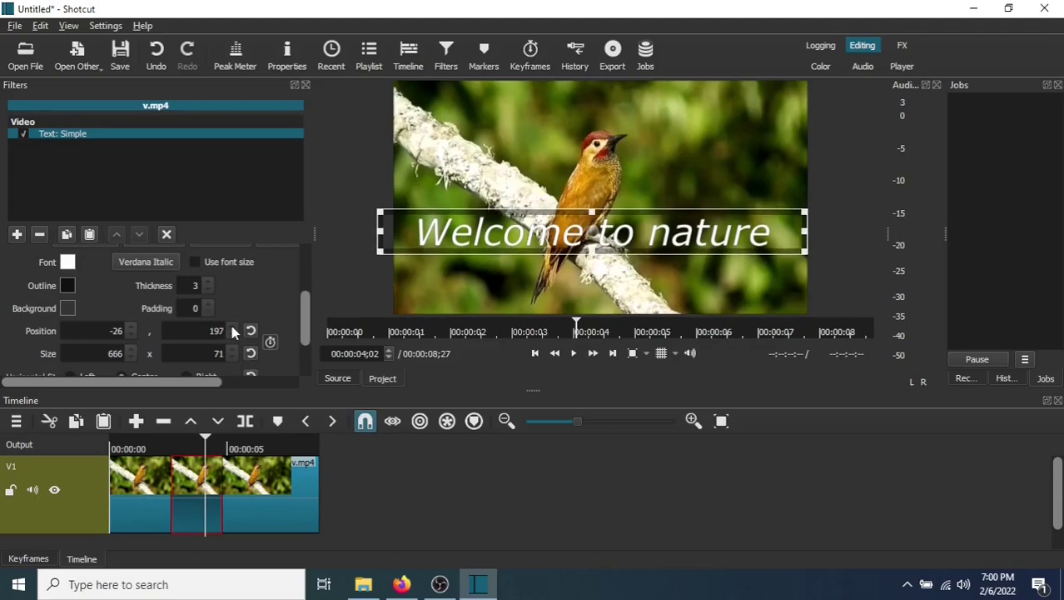
{"action": "left_click_drag", "start_coordinate": [232, 330], "coordinate": [232, 331]}
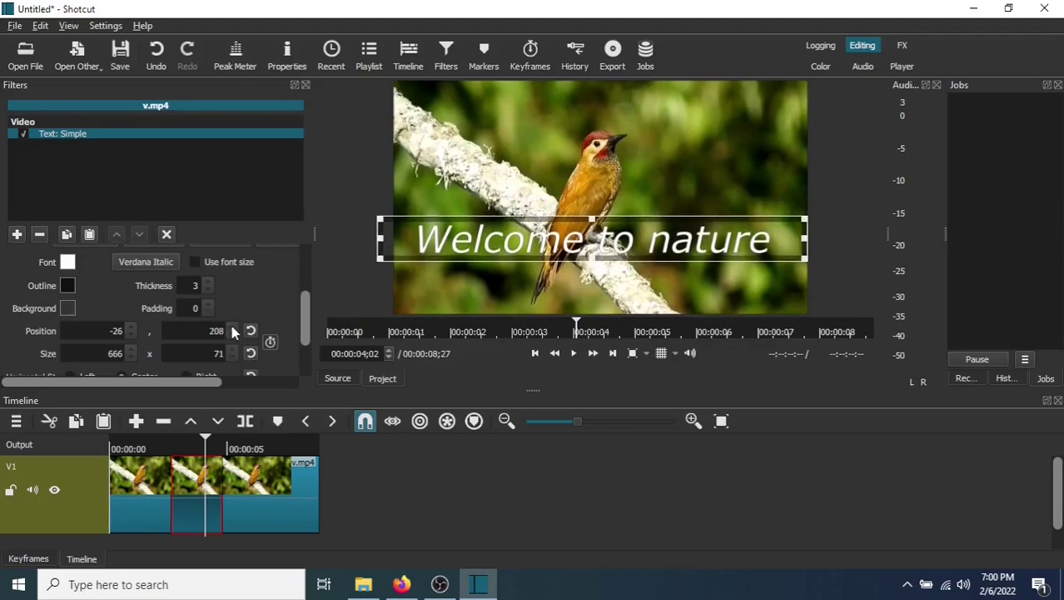
{"action": "left_click", "coordinate": [233, 329]}
{"action": "left_click", "coordinate": [232, 329]}
{"action": "left_click", "coordinate": [232, 329]}
{"action": "left_click", "coordinate": [232, 329]}
{"action": "left_click", "coordinate": [233, 329]}
{"action": "left_click", "coordinate": [232, 329]}
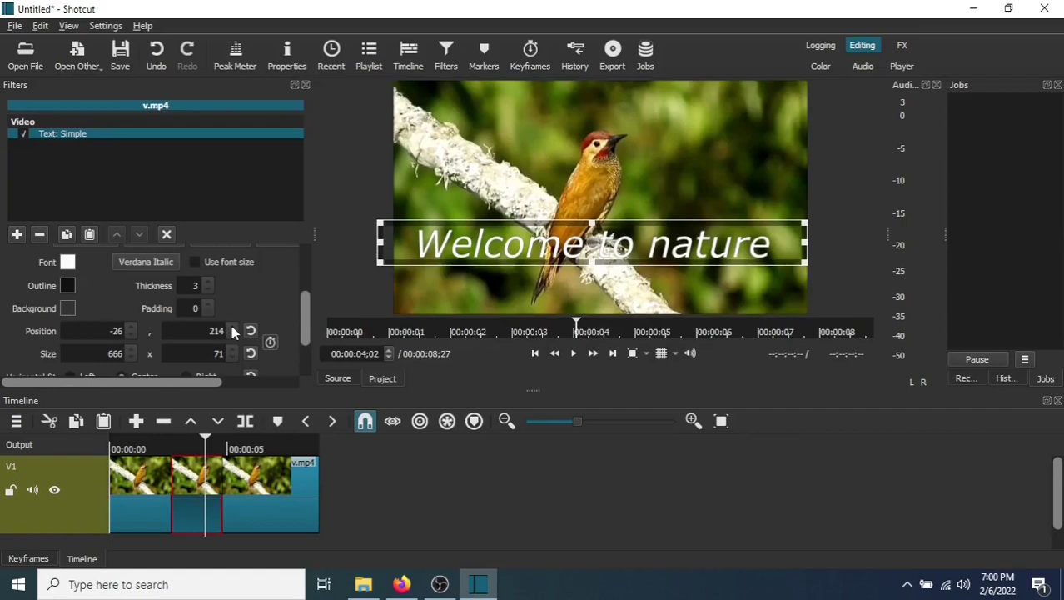
{"action": "left_click", "coordinate": [233, 329]}
{"action": "left_click_drag", "start_coordinate": [233, 331], "coordinate": [232, 331]}
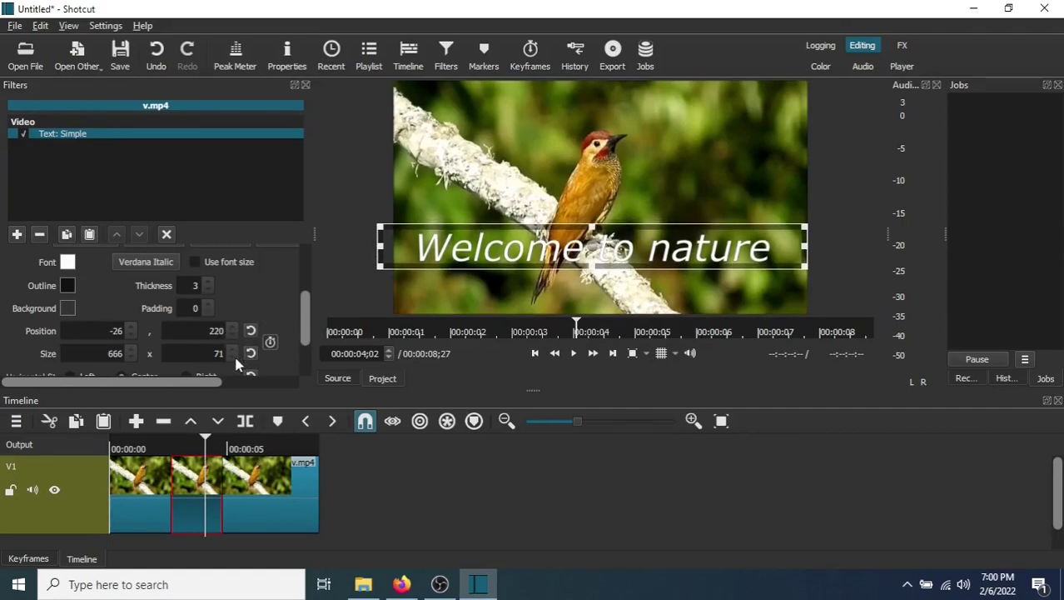
- Adjust Position X to -24 and the box size to 672 x 67
{"action": "scroll", "coordinate": [231, 360], "scroll_direction": "down", "scroll_amount": 10}
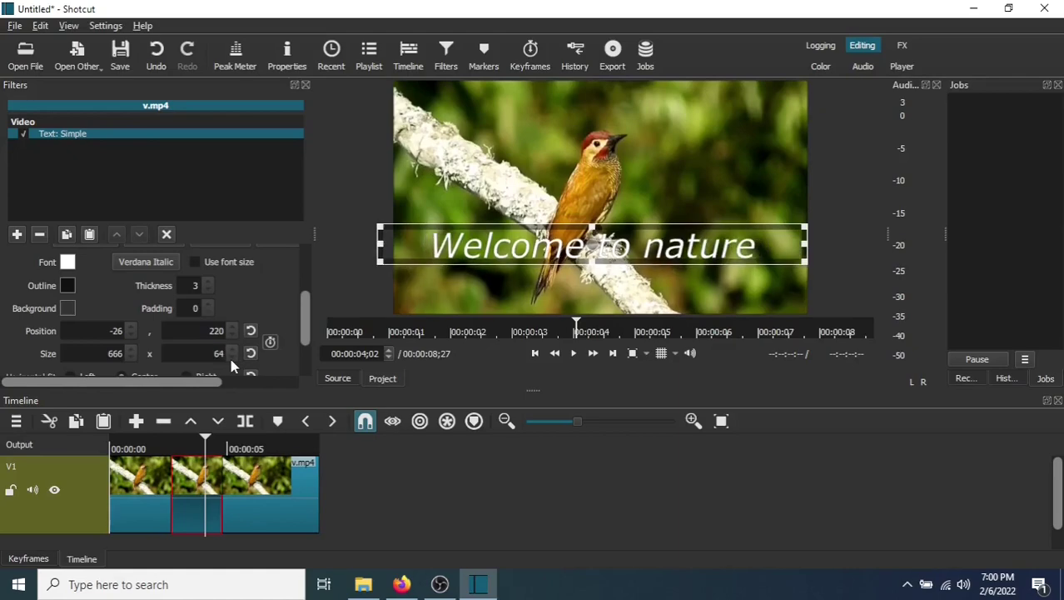
{"action": "scroll", "coordinate": [230, 349], "scroll_direction": "up", "scroll_amount": 9}
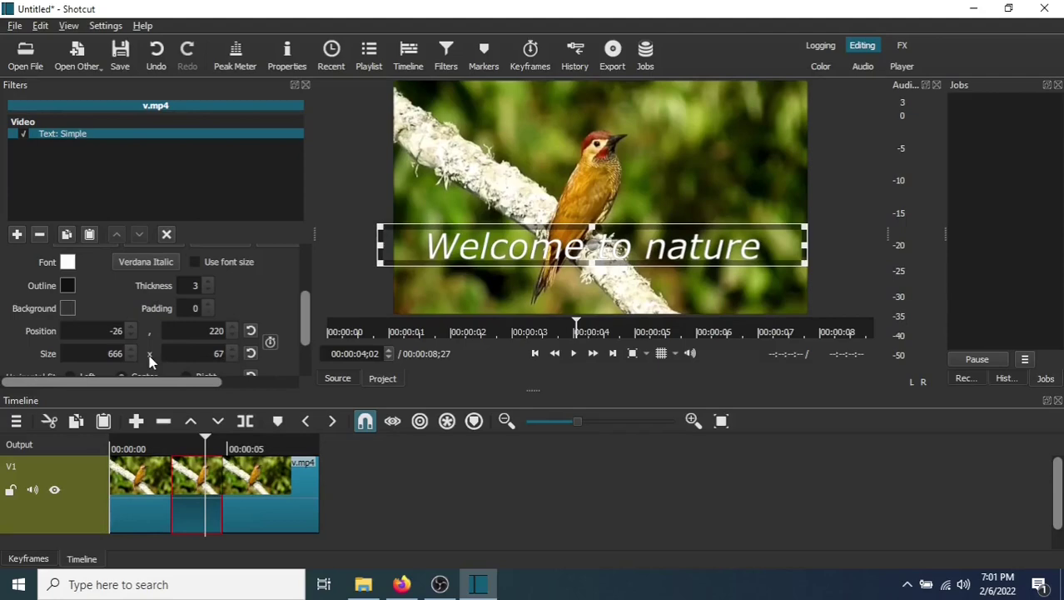
{"action": "scroll", "coordinate": [131, 354], "scroll_direction": "up", "scroll_amount": 2}
{"action": "scroll", "coordinate": [131, 356], "scroll_direction": "up", "scroll_amount": 10}
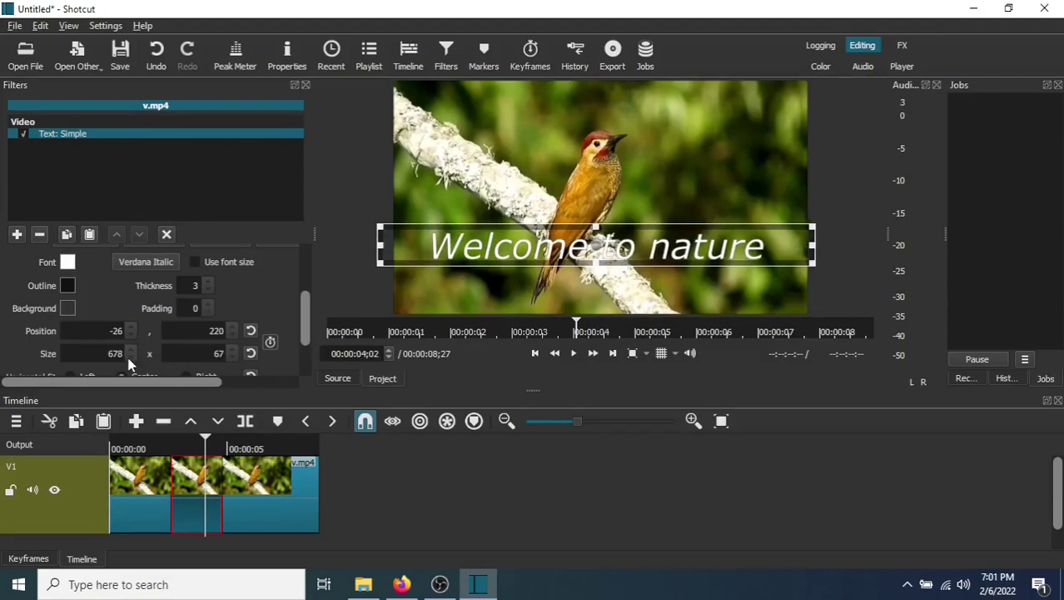
{"action": "scroll", "coordinate": [128, 362], "scroll_direction": "down", "scroll_amount": 1}
{"action": "scroll", "coordinate": [129, 356], "scroll_direction": "down", "scroll_amount": 5}
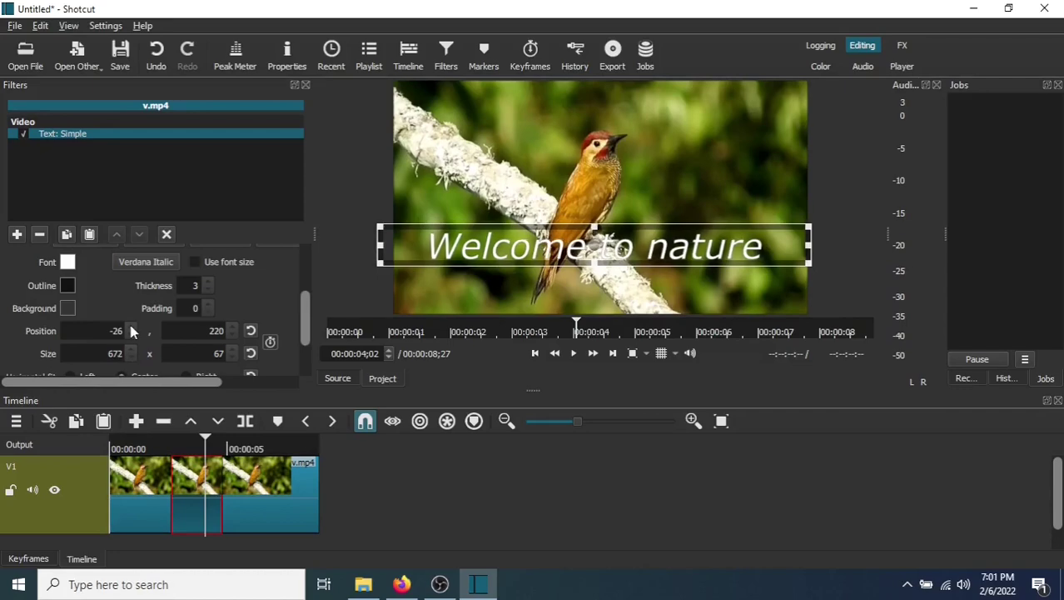
{"action": "scroll", "coordinate": [131, 332], "scroll_direction": "up", "scroll_amount": 5}
{"action": "scroll", "coordinate": [131, 331], "scroll_direction": "down", "scroll_amount": 3}
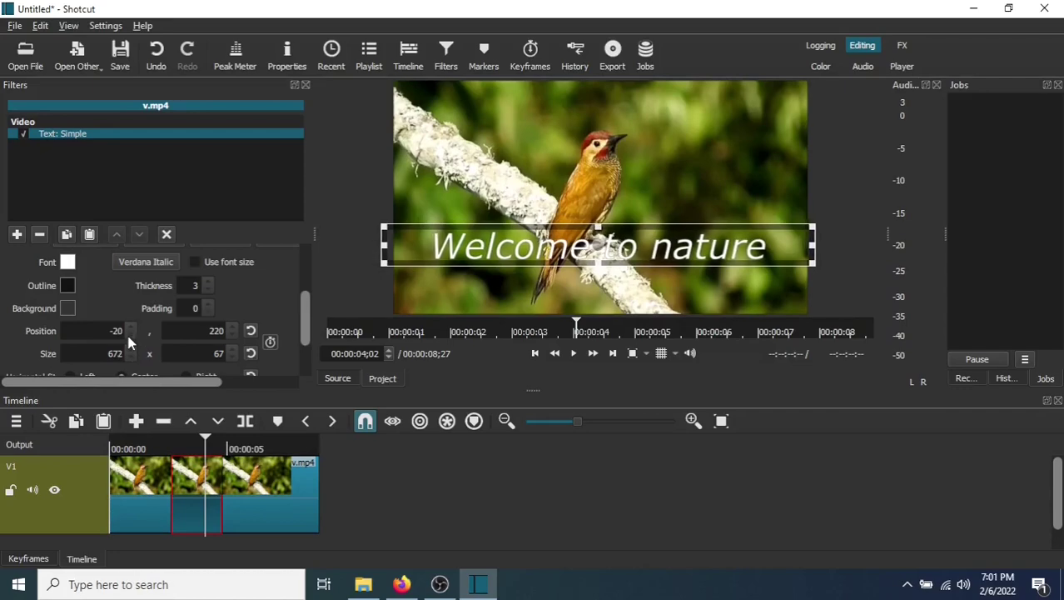
- Compare the text alignment options, ending with Horizontal fit Center and Vertical fit Middle
{"action": "left_click_drag", "start_coordinate": [304, 321], "coordinate": [305, 350]}
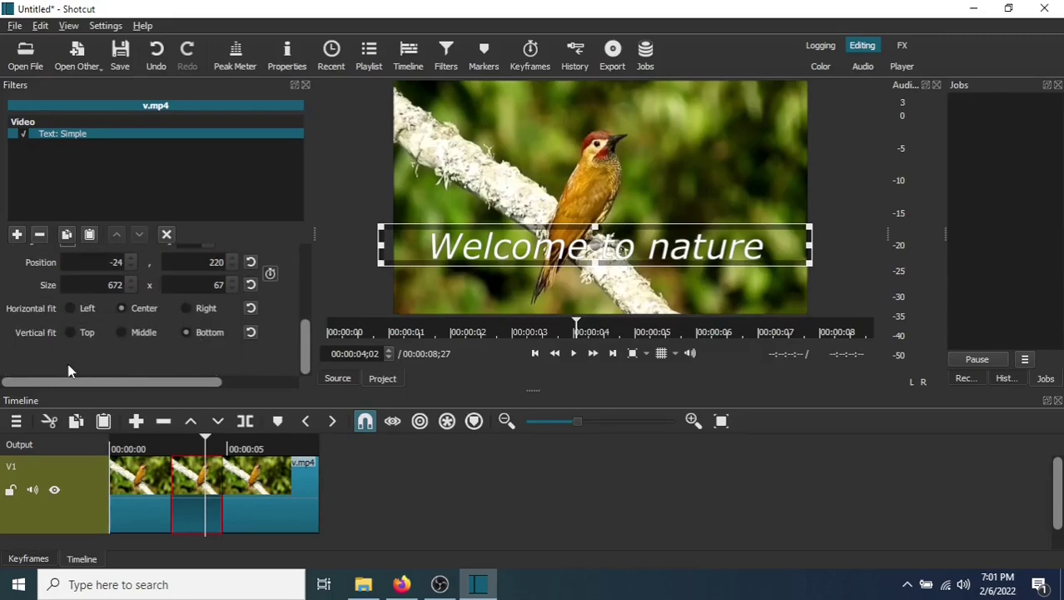
{"action": "left_click", "coordinate": [70, 308]}
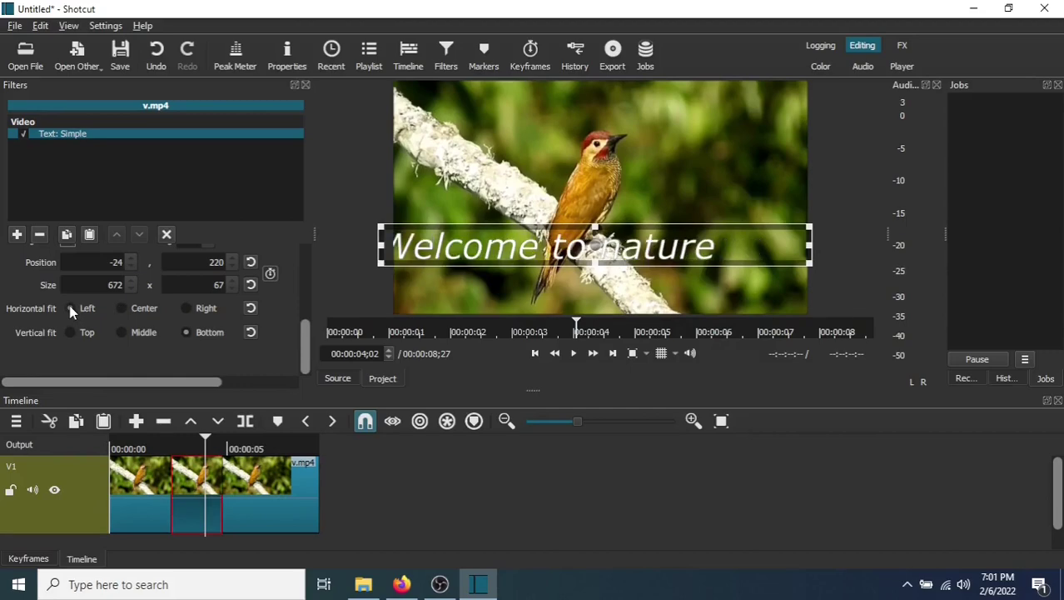
{"action": "left_click", "coordinate": [121, 308]}
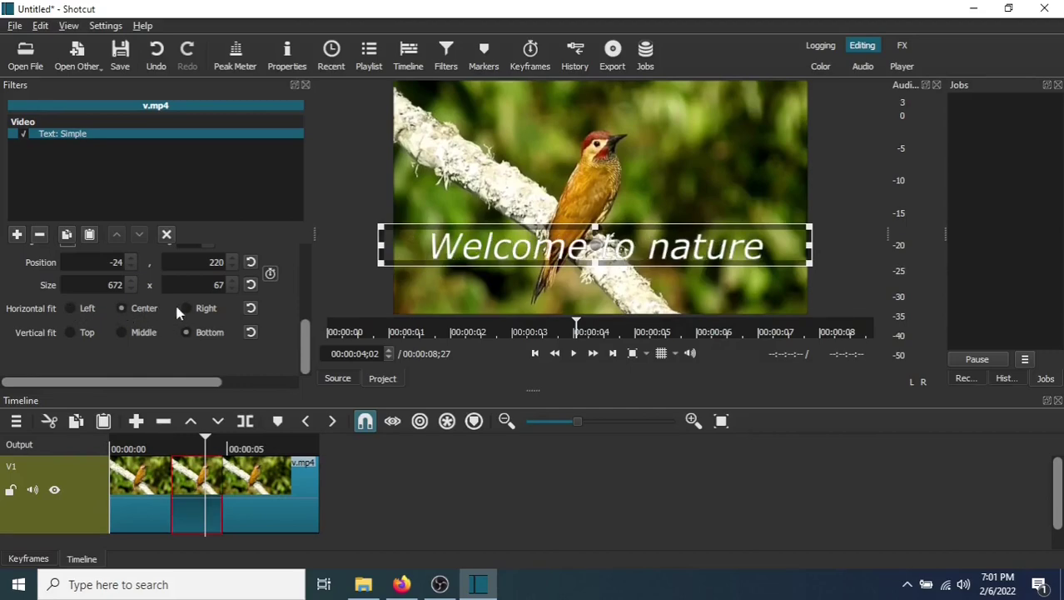
{"action": "left_click", "coordinate": [187, 308]}
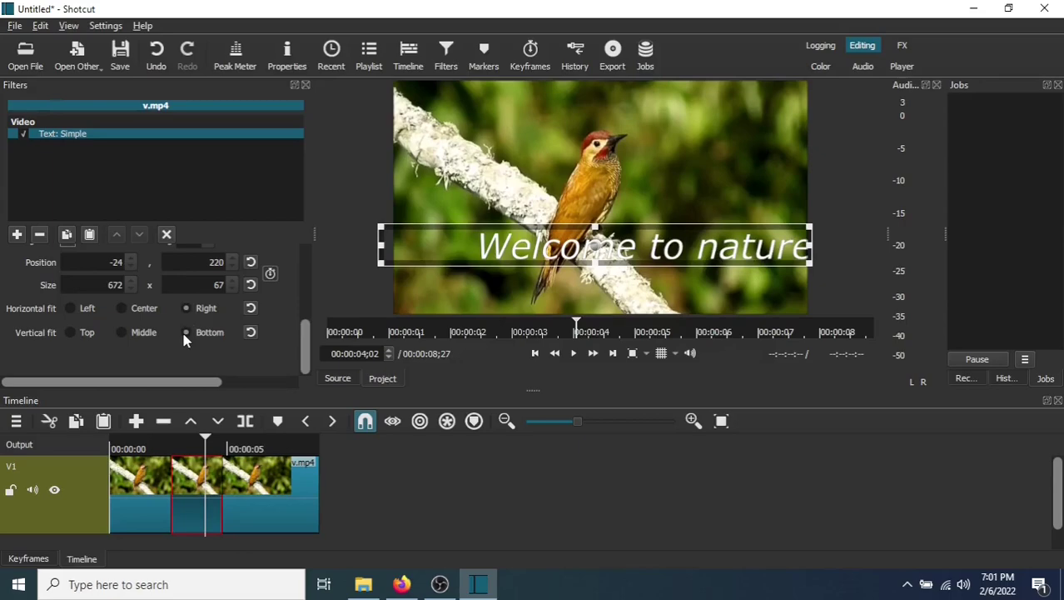
{"action": "left_click", "coordinate": [119, 332]}
{"action": "left_click", "coordinate": [70, 332]}
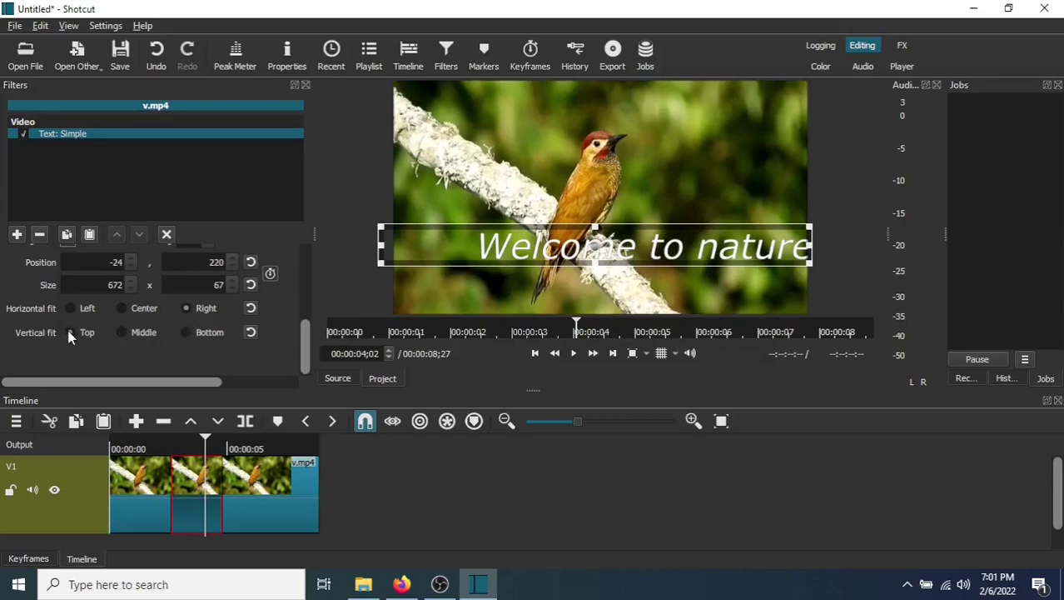
{"action": "left_click", "coordinate": [122, 333]}
{"action": "left_click", "coordinate": [70, 309]}
{"action": "left_click", "coordinate": [122, 309]}
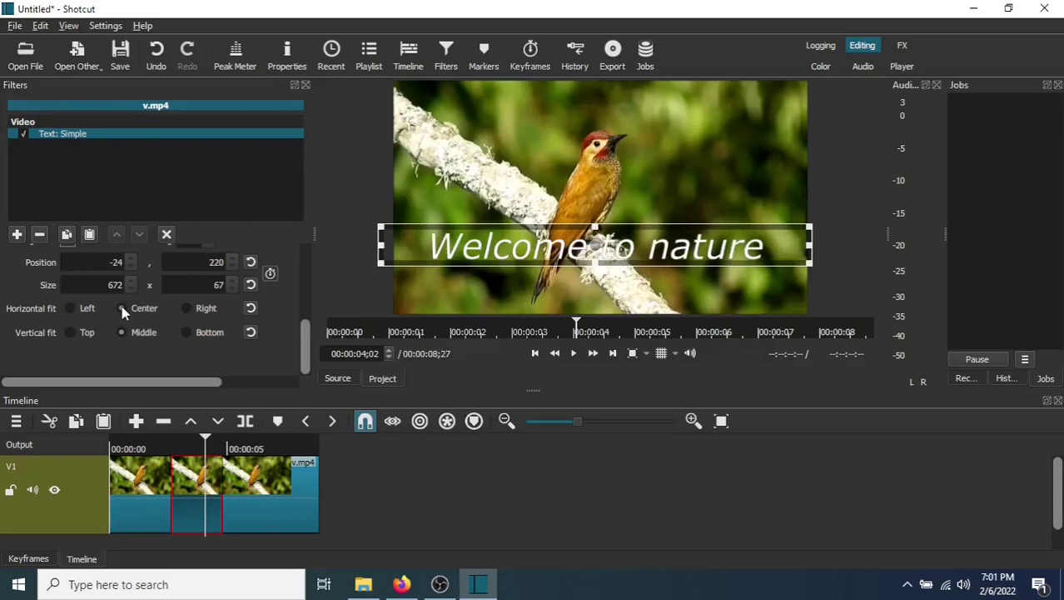
{"action": "left_click_drag", "start_coordinate": [306, 337], "coordinate": [301, 276]}
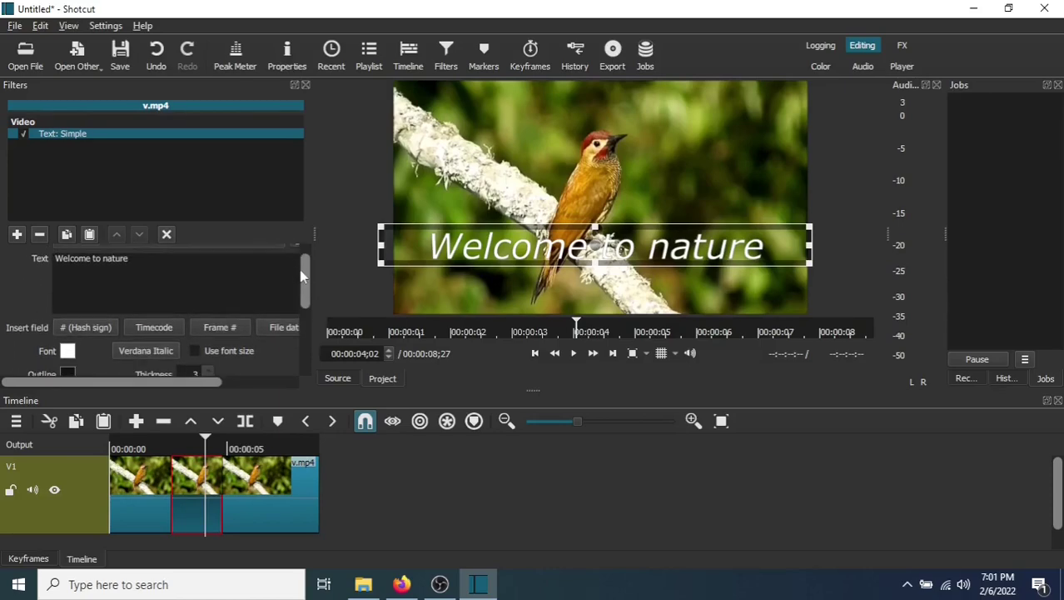
- Change the caption font colour to pure blue (#0000ff)
{"action": "scroll", "coordinate": [85, 303], "scroll_direction": "down", "scroll_amount": 2}
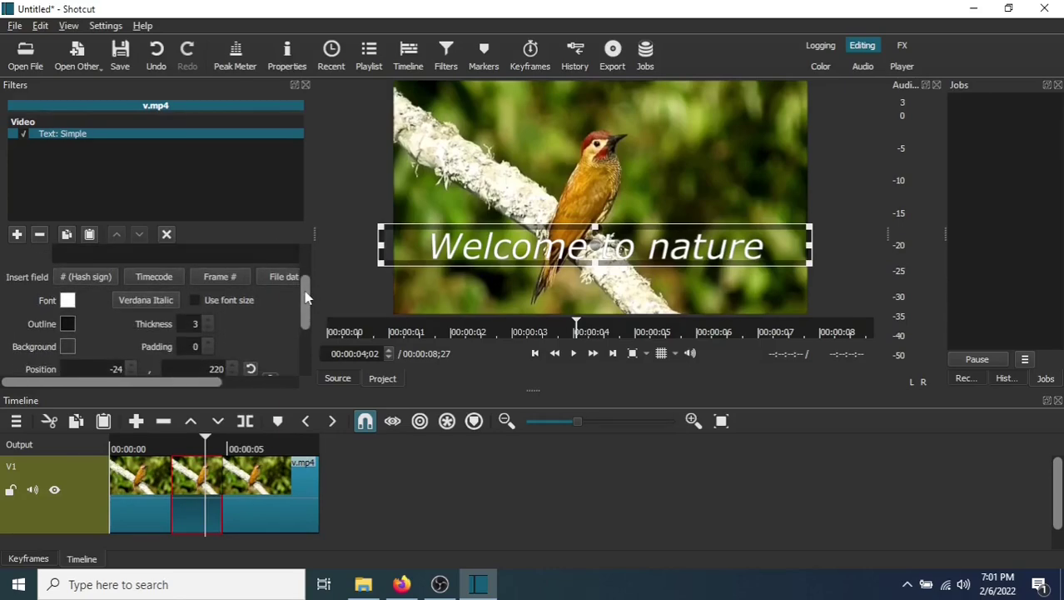
{"action": "left_click", "coordinate": [68, 302]}
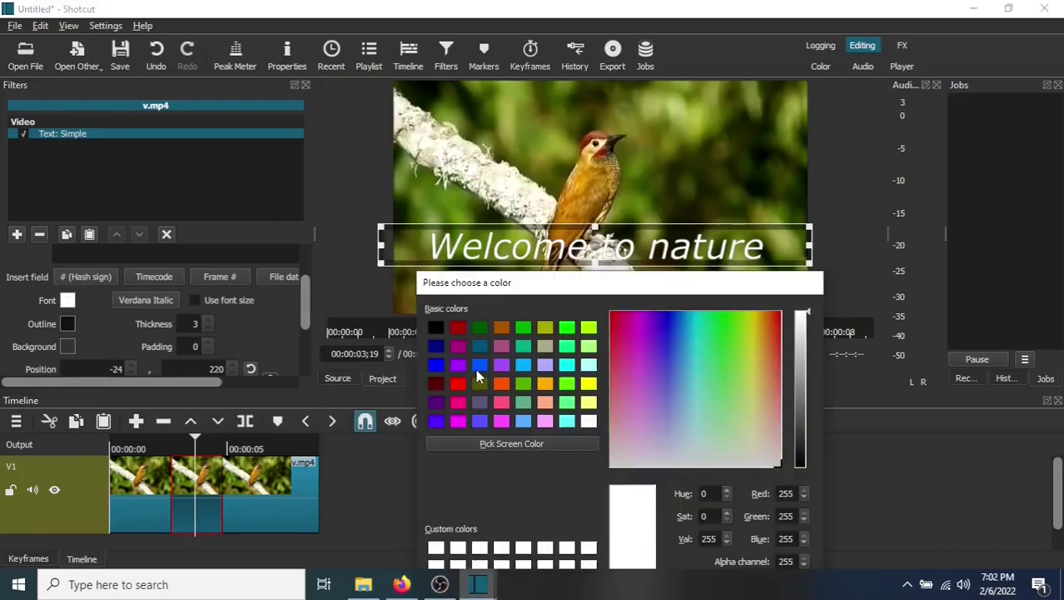
{"action": "left_click", "coordinate": [435, 364]}
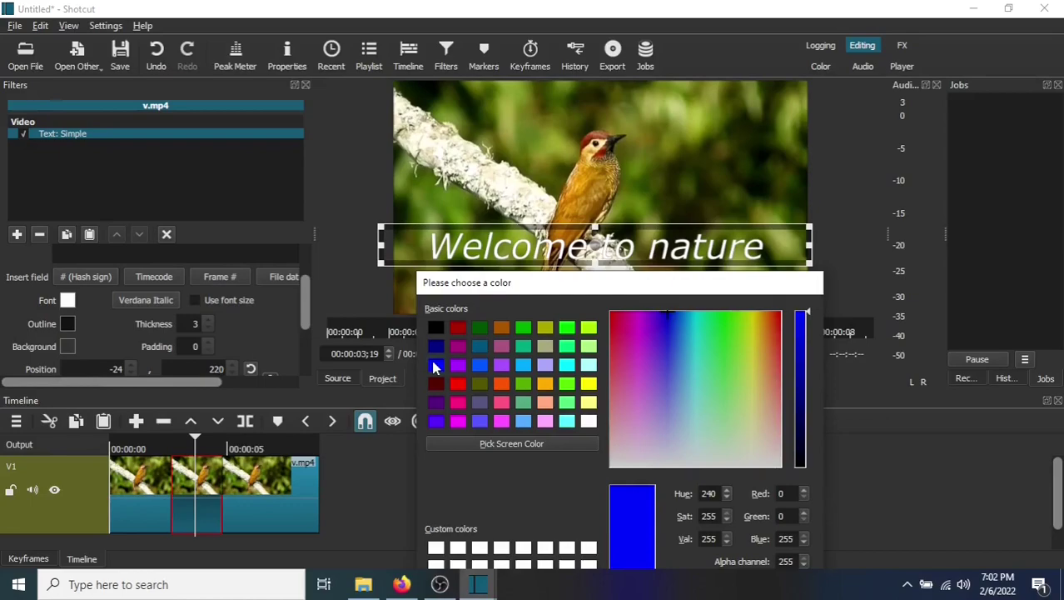
{"action": "left_click_drag", "start_coordinate": [543, 284], "coordinate": [116, 109]}
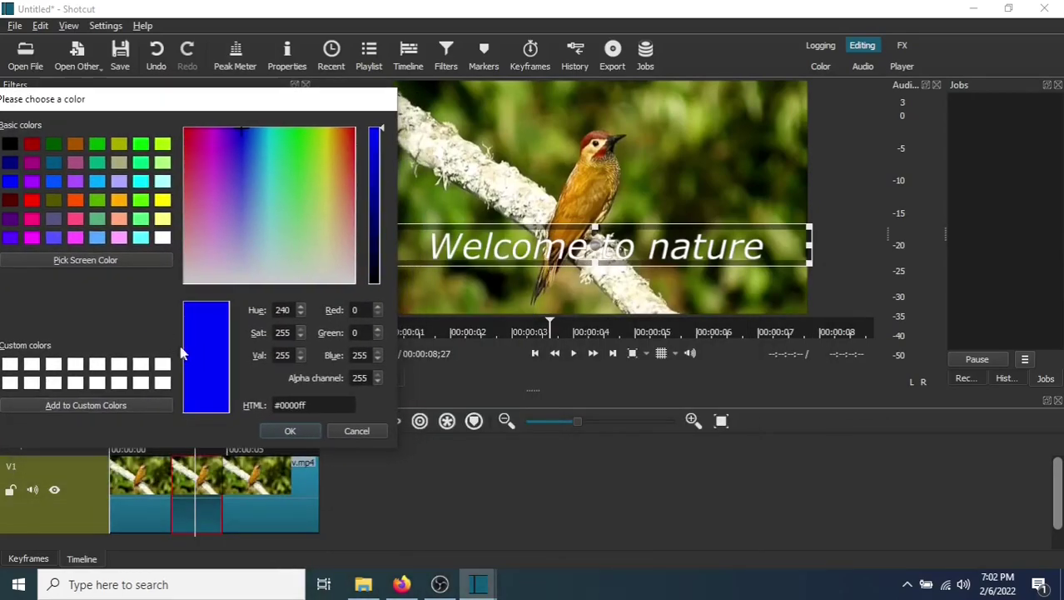
{"action": "left_click", "coordinate": [267, 431]}
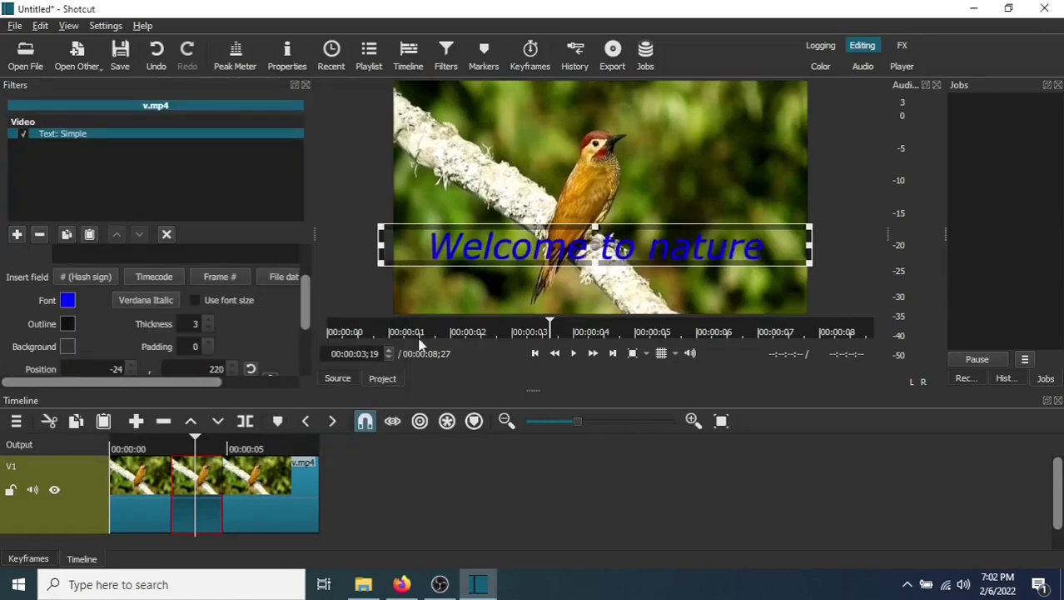
{"action": "left_click_drag", "start_coordinate": [311, 300], "coordinate": [306, 360]}
{"action": "scroll", "coordinate": [166, 333], "scroll_direction": "up", "scroll_amount": 5}
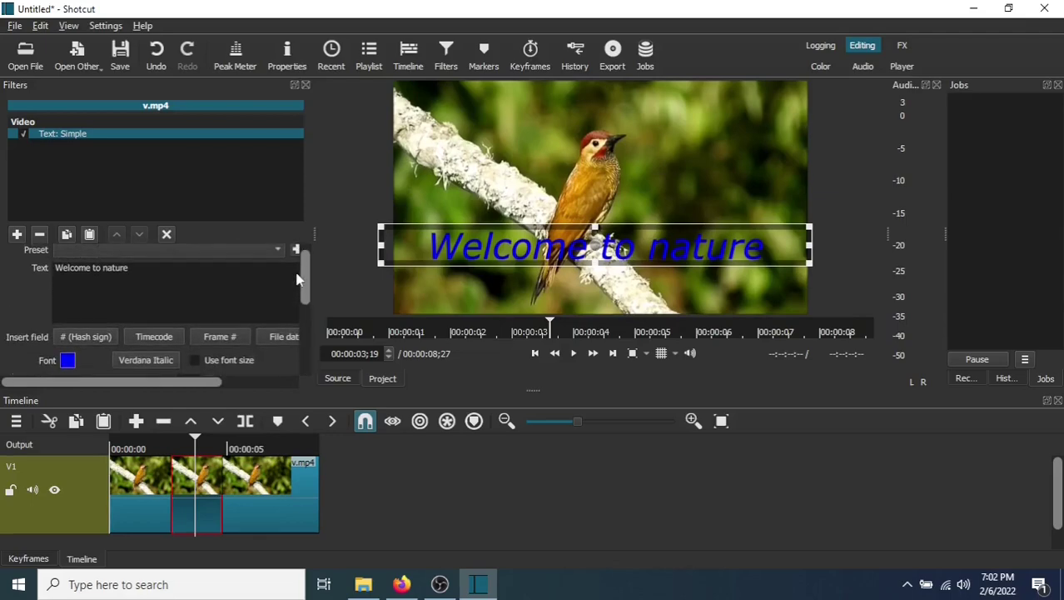
{"action": "scroll", "coordinate": [301, 286], "scroll_direction": "down", "scroll_amount": 2}
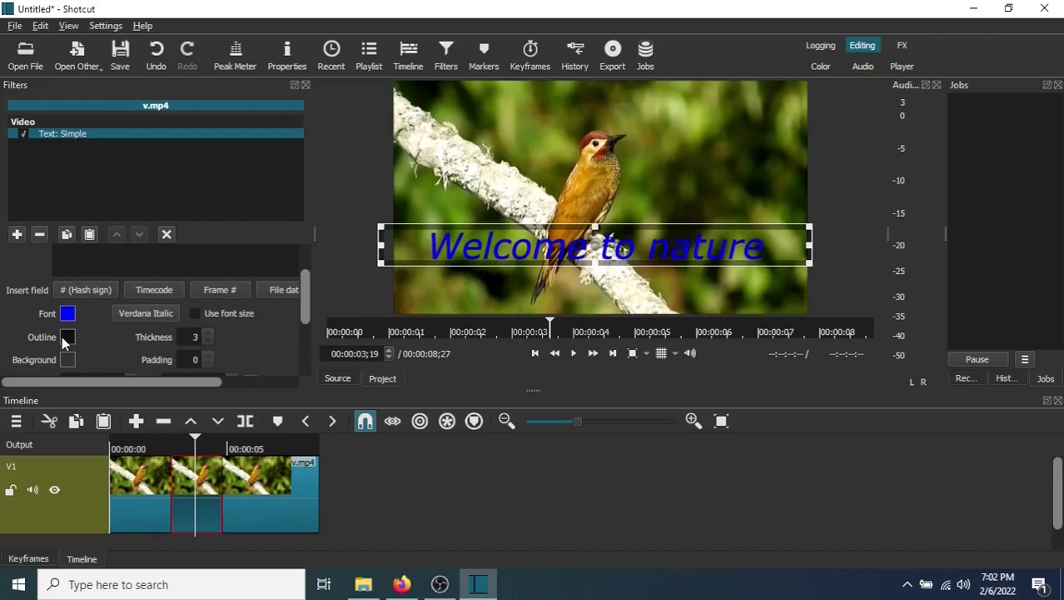
{"action": "left_click", "coordinate": [65, 336]}
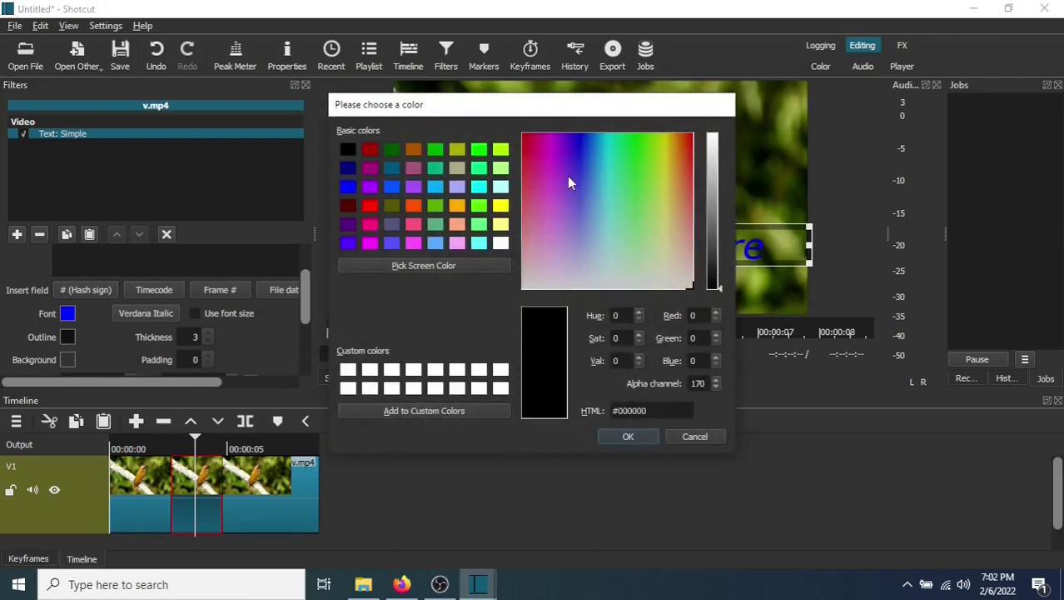
{"action": "left_click", "coordinate": [696, 433]}
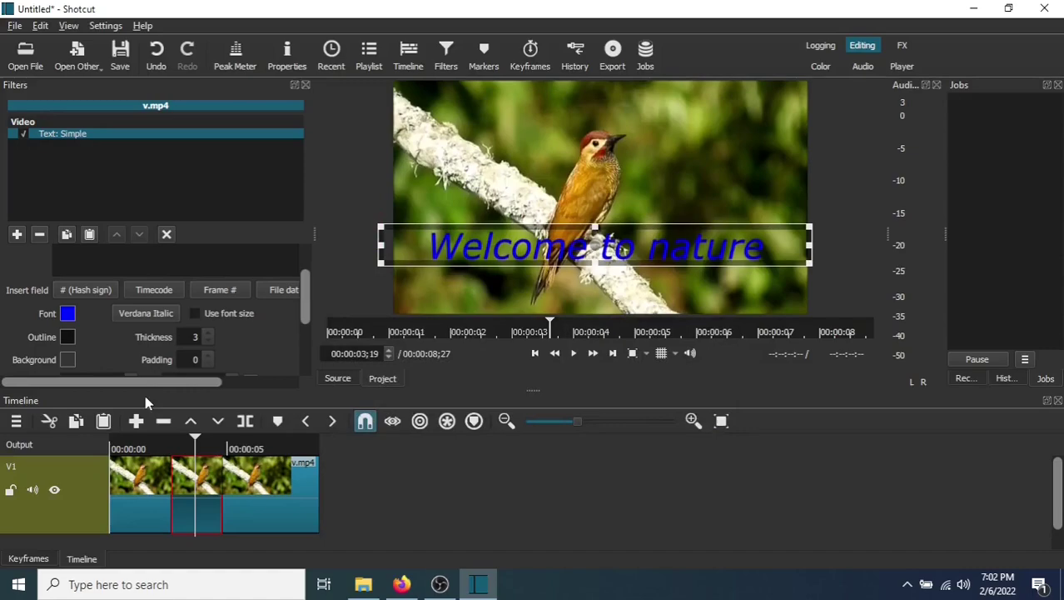
{"action": "left_click", "coordinate": [69, 360]}
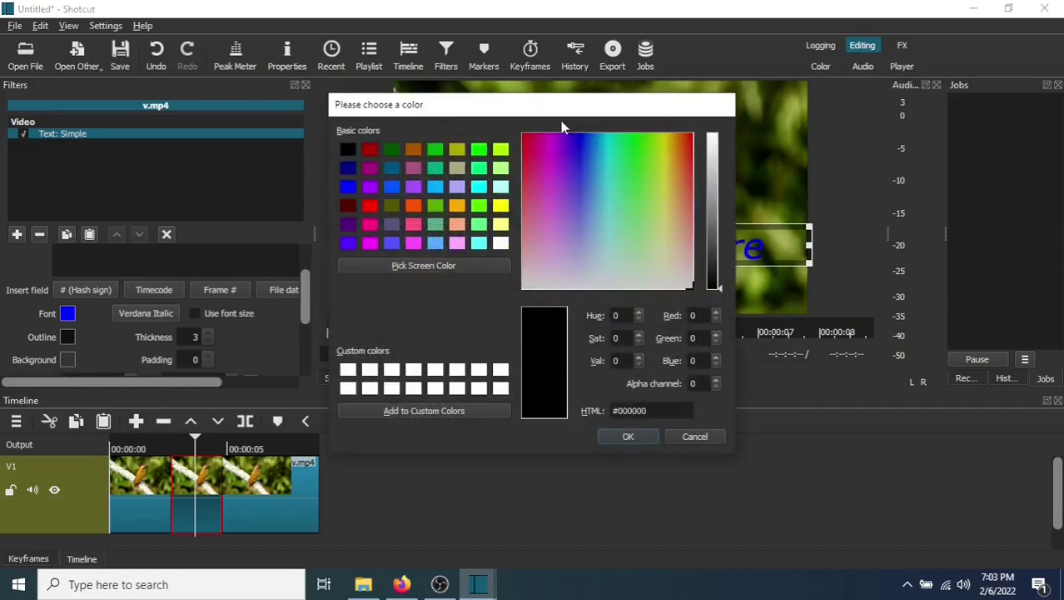
{"action": "left_click", "coordinate": [695, 438]}
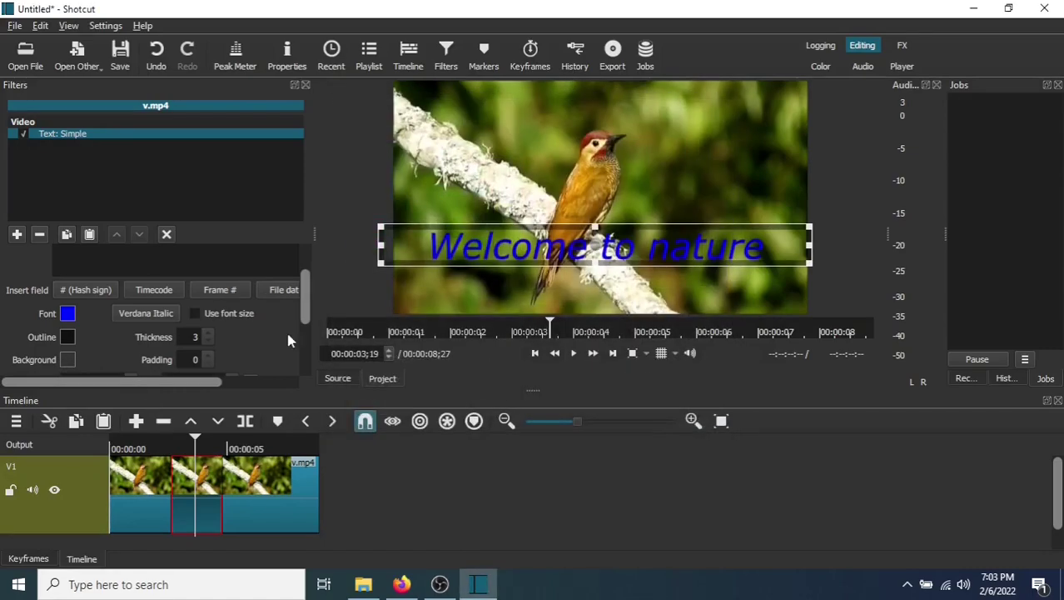
{"action": "left_click_drag", "start_coordinate": [304, 304], "coordinate": [301, 273]}
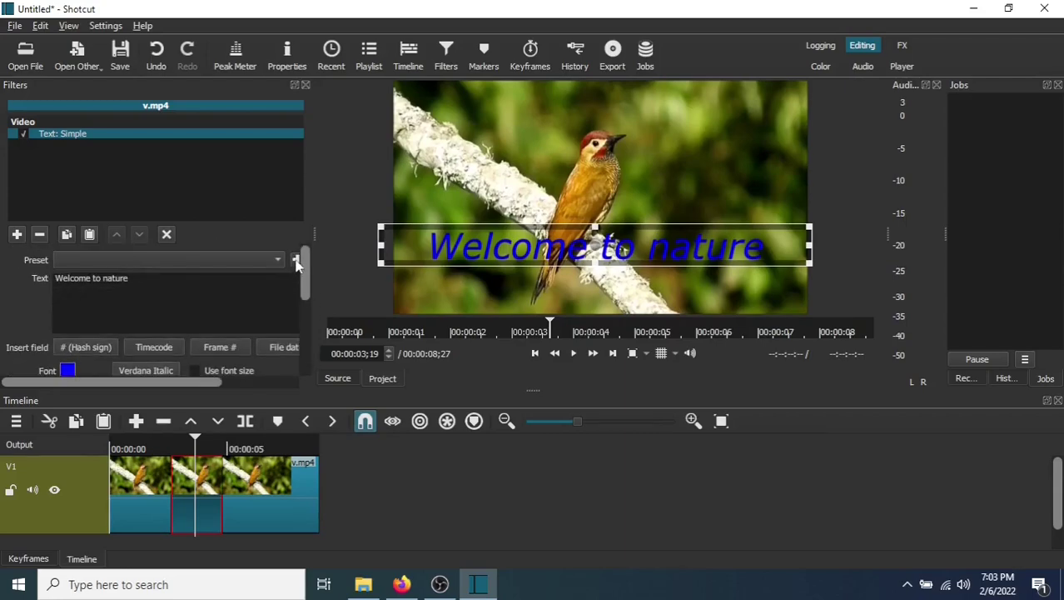
- Set the caption font colour back to white (#ffffff)
{"action": "scroll", "coordinate": [301, 280], "scroll_direction": "down", "scroll_amount": 1}
{"action": "left_click", "coordinate": [68, 337]}
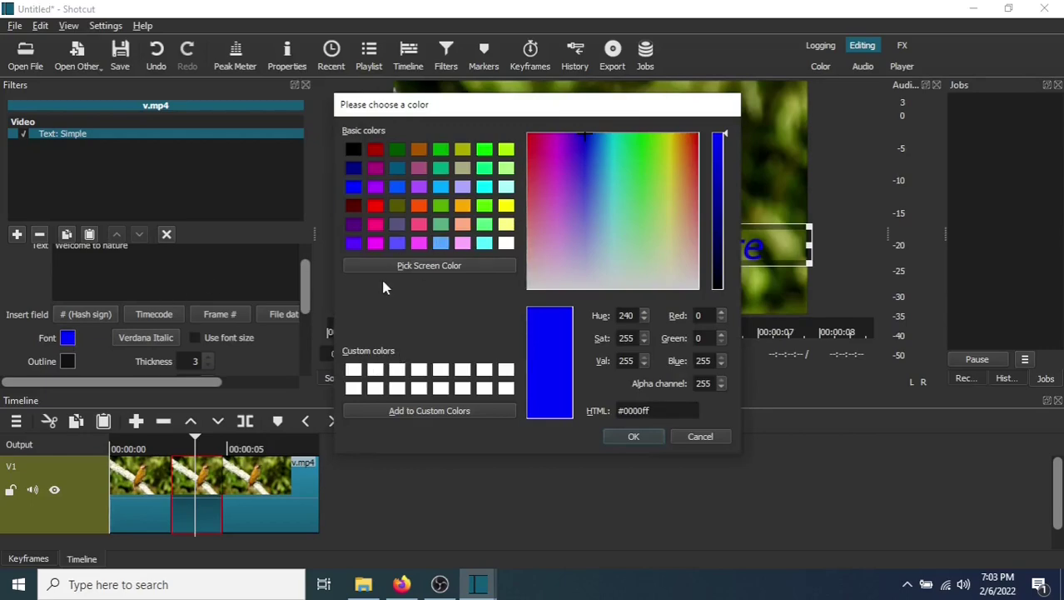
{"action": "left_click", "coordinate": [506, 243]}
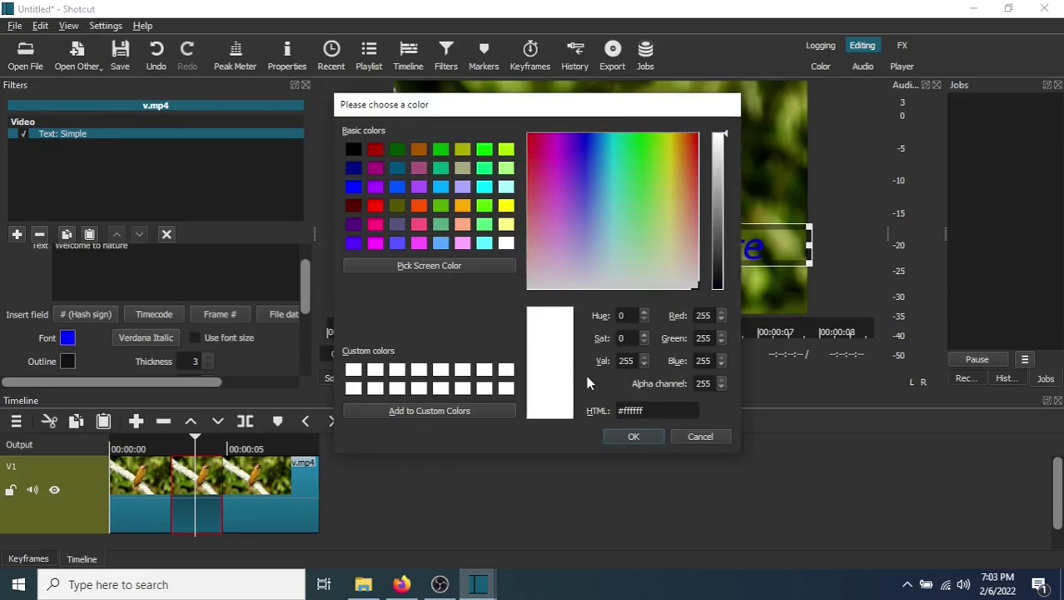
{"action": "left_click", "coordinate": [621, 437]}
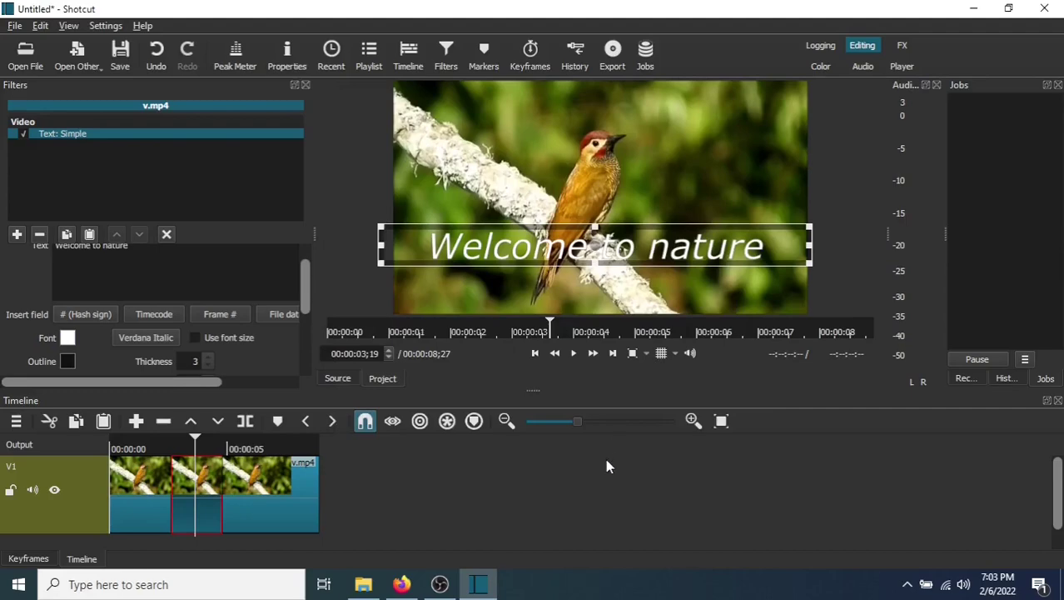